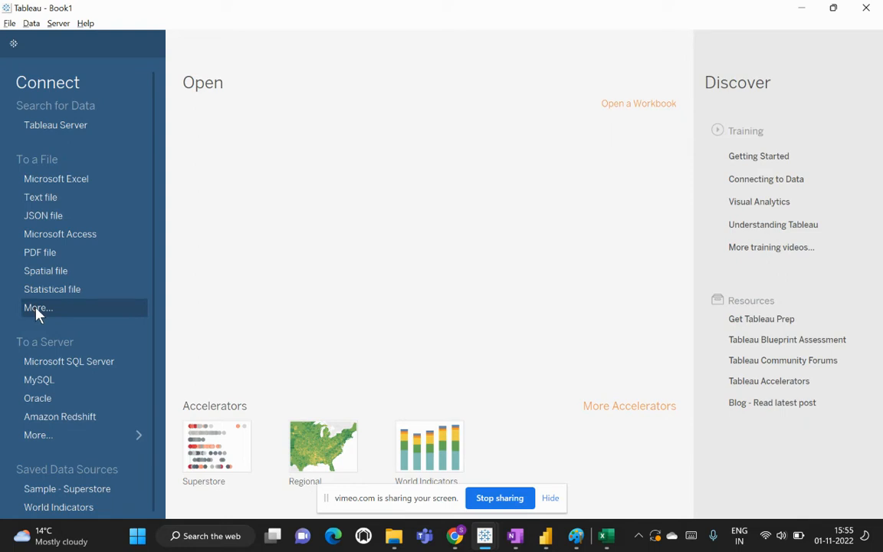
Step: Review the file types supported for connecting to other files, leaving without opening a file
left_click(36, 309)
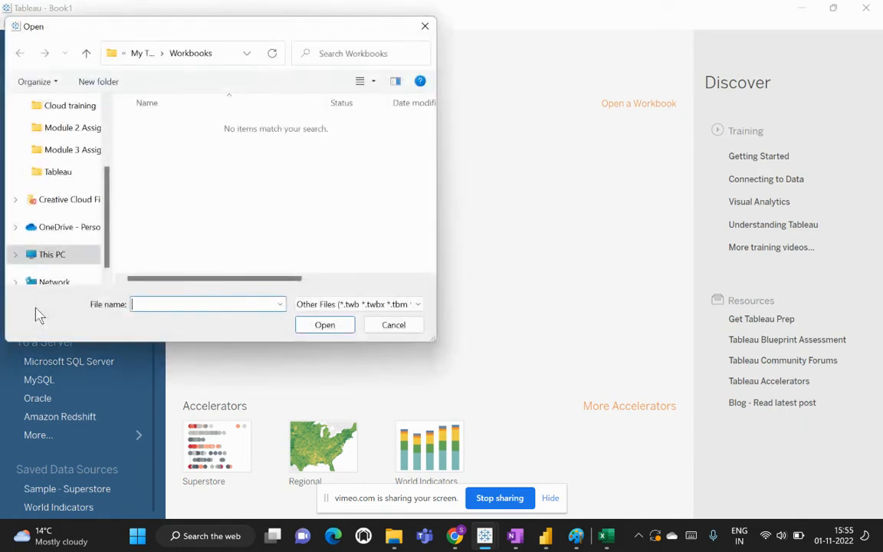
left_click_drag(259, 27, 416, 46)
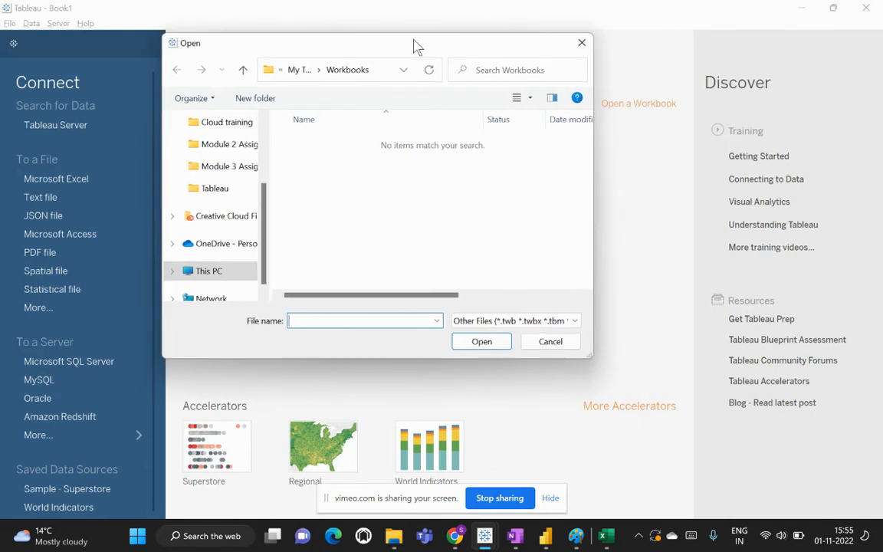
left_click(555, 321)
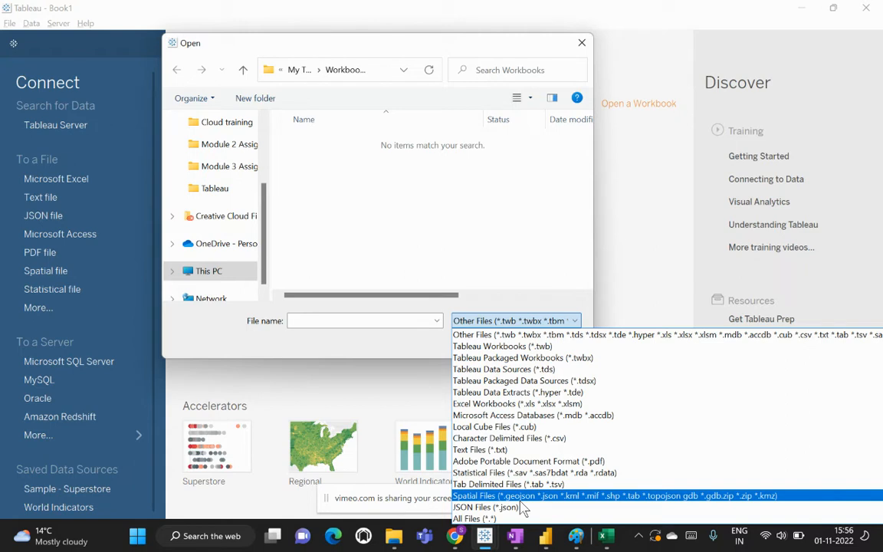
left_click(295, 344)
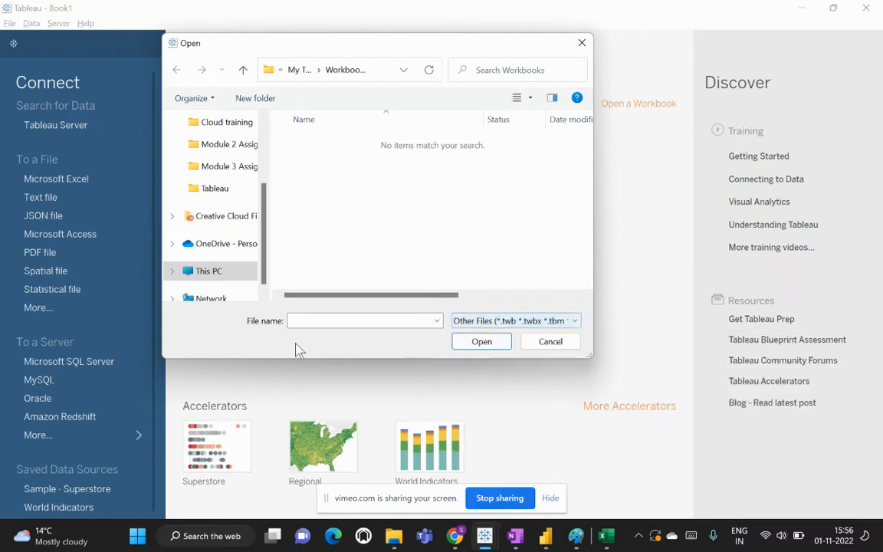
left_click(549, 342)
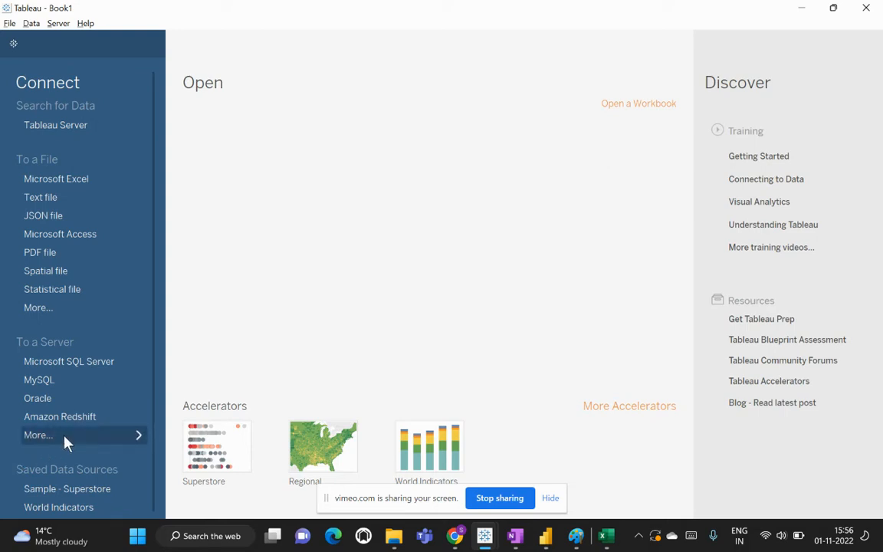
Step: Search the full list of server connectors for "snowflake"
left_click(137, 439)
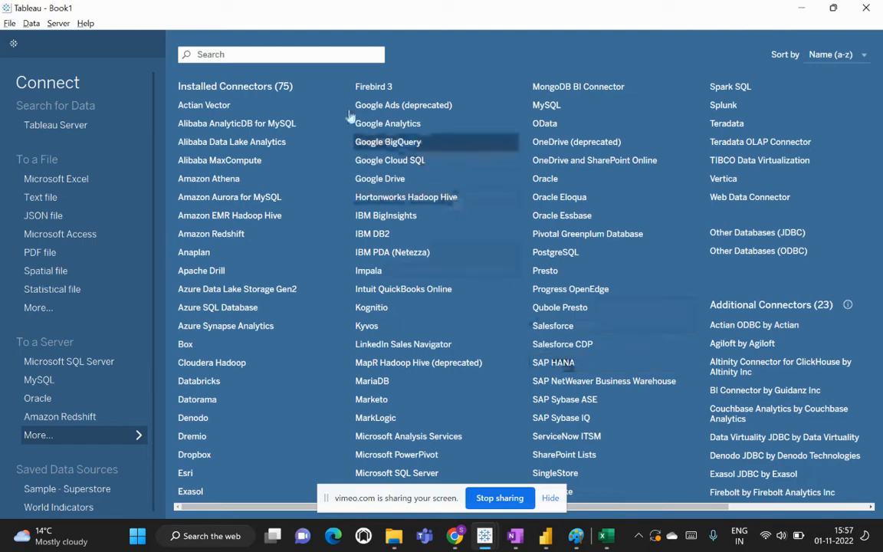
left_click(240, 53)
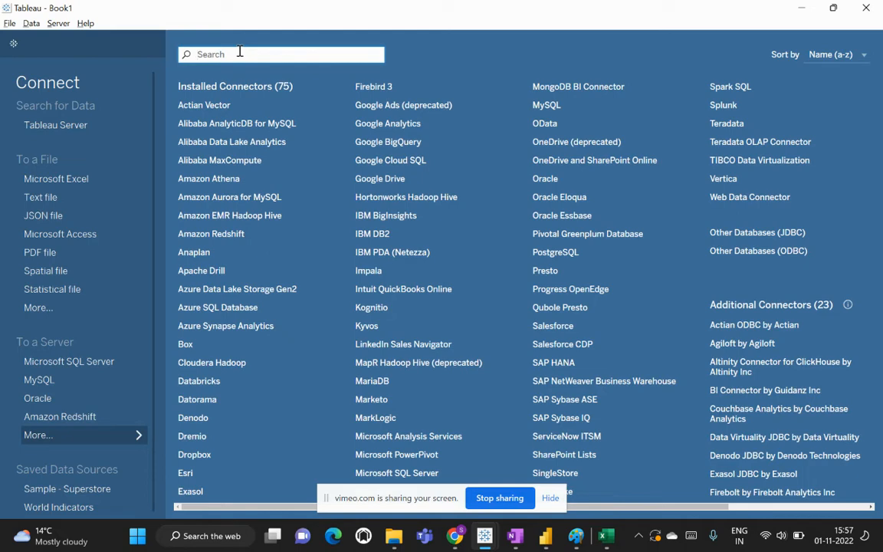
type("snow")
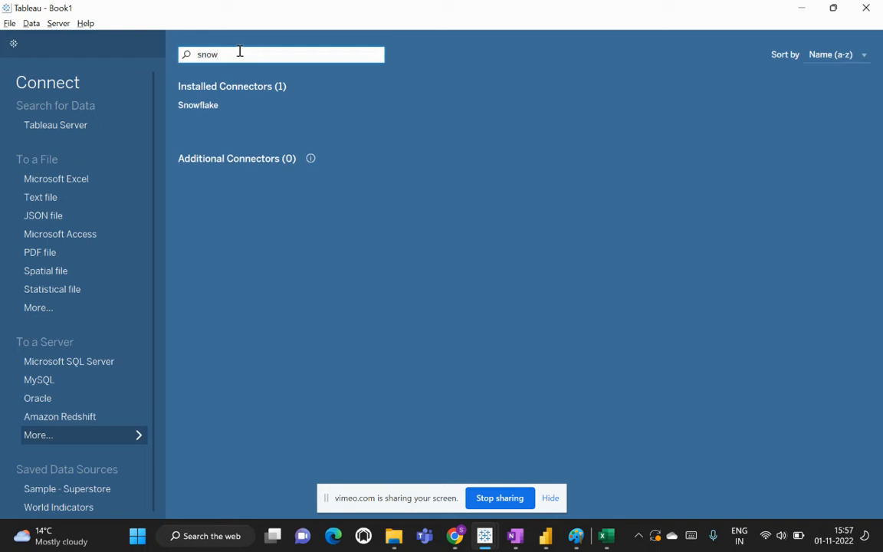
type("flake")
Step: Clear the connector search, look over the complete connector list and close it
key("BackSpace")
key("BackSpace")
key("BackSpace")
key("BackSpace")
key("BackSpace")
key("BackSpace")
key("BackSpace")
key("BackSpace")
key("BackSpace")
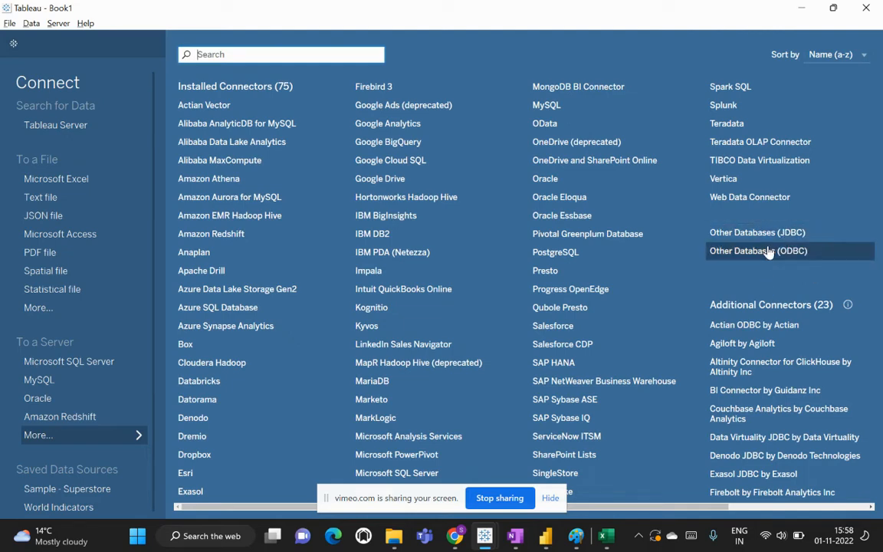
left_click(69, 440)
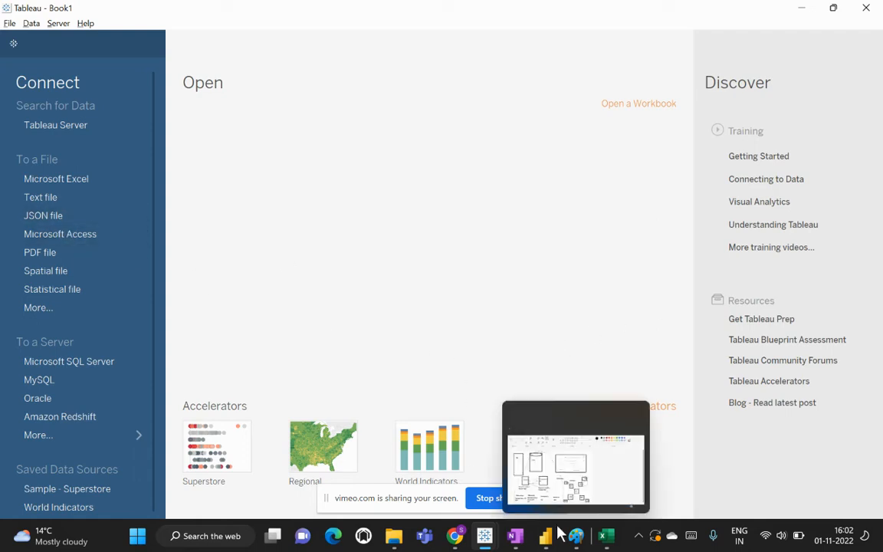
Step: Connect to the Sample - Superstore Excel workbook from the en_US-US folder and put the folder window away
mouse_move(393, 535)
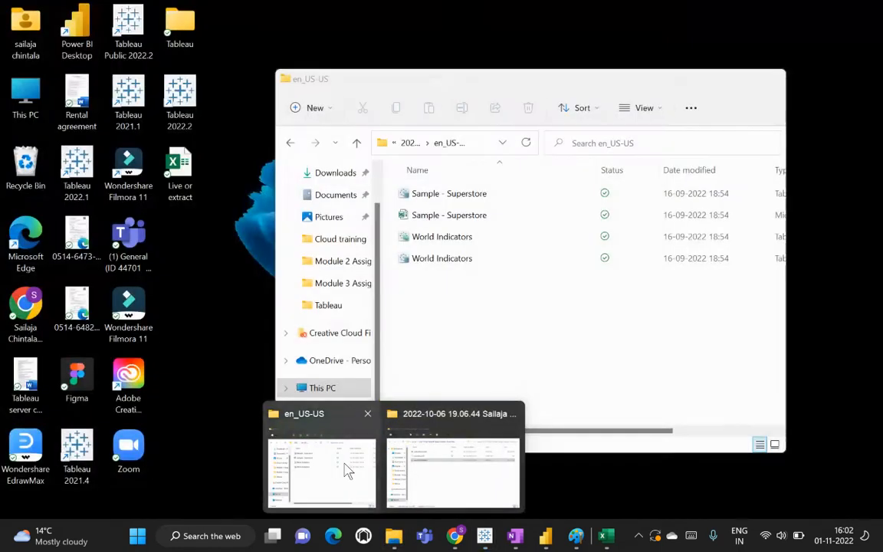
left_click(345, 467)
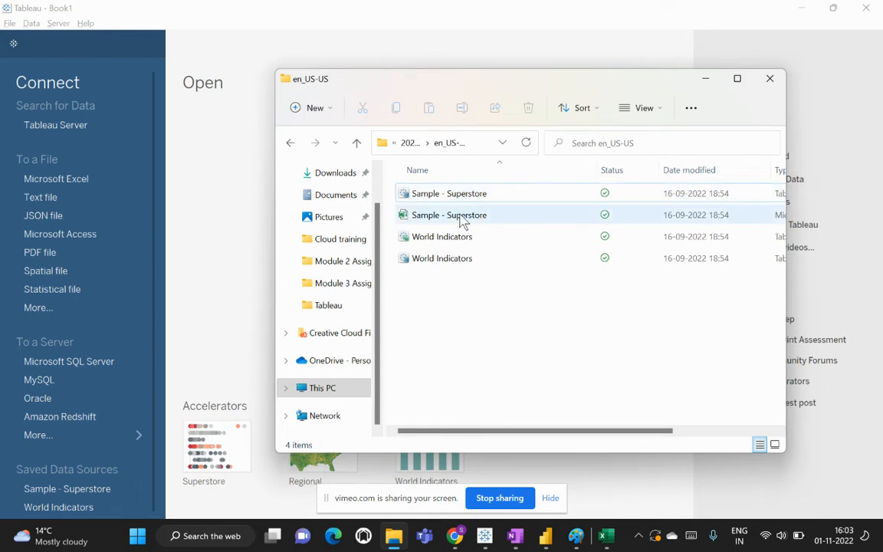
left_click_drag(462, 220, 178, 95)
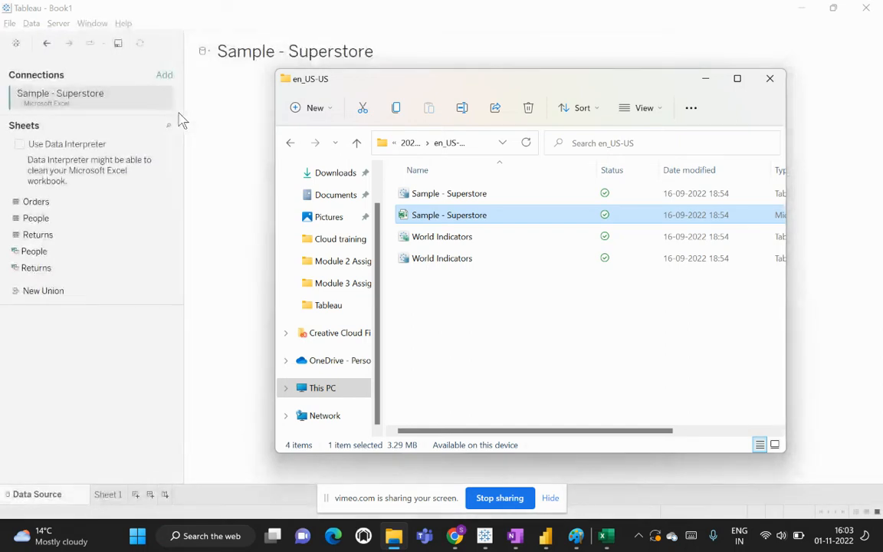
left_click(706, 79)
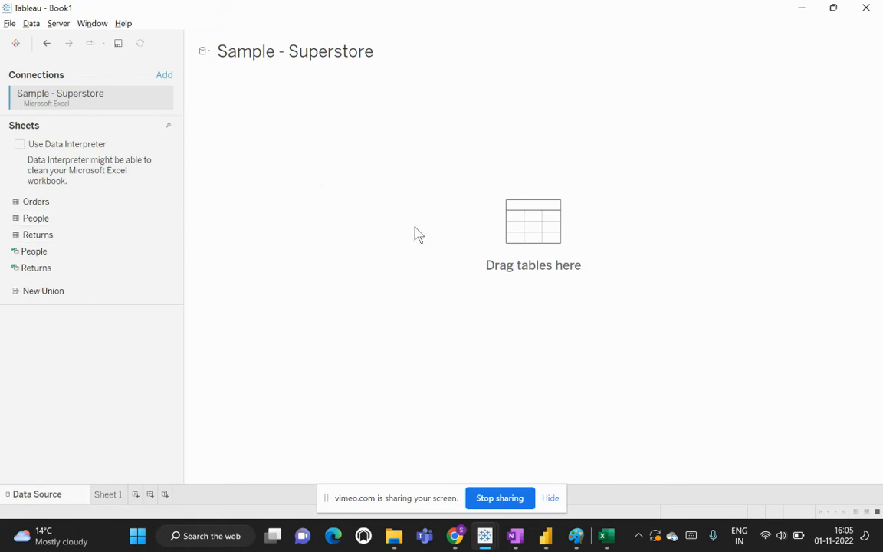
Step: Rename the data source as Superstore
left_click(222, 52)
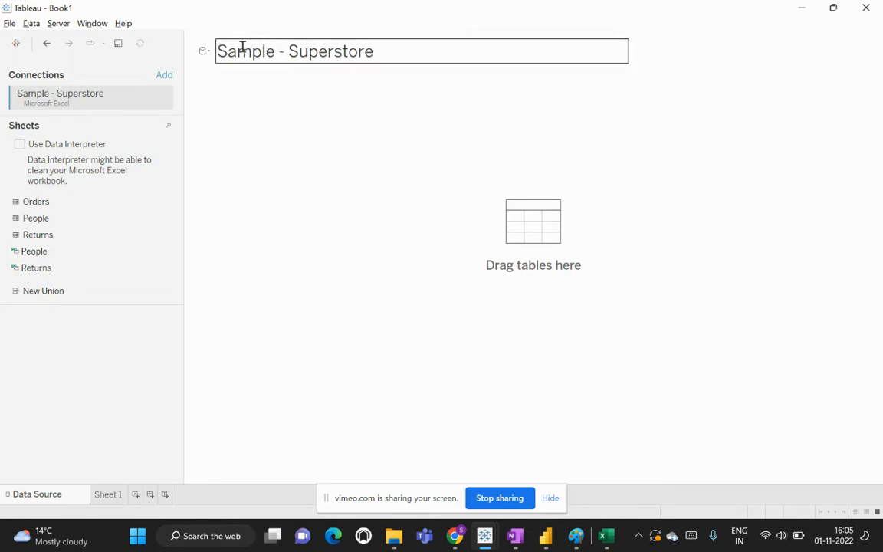
left_click(281, 52)
left_click(290, 51)
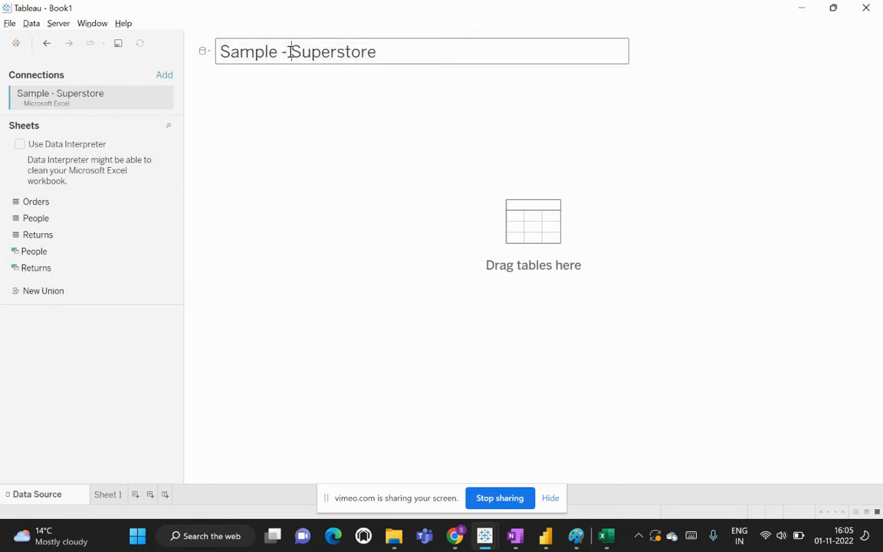
left_click_drag(292, 52, 204, 51)
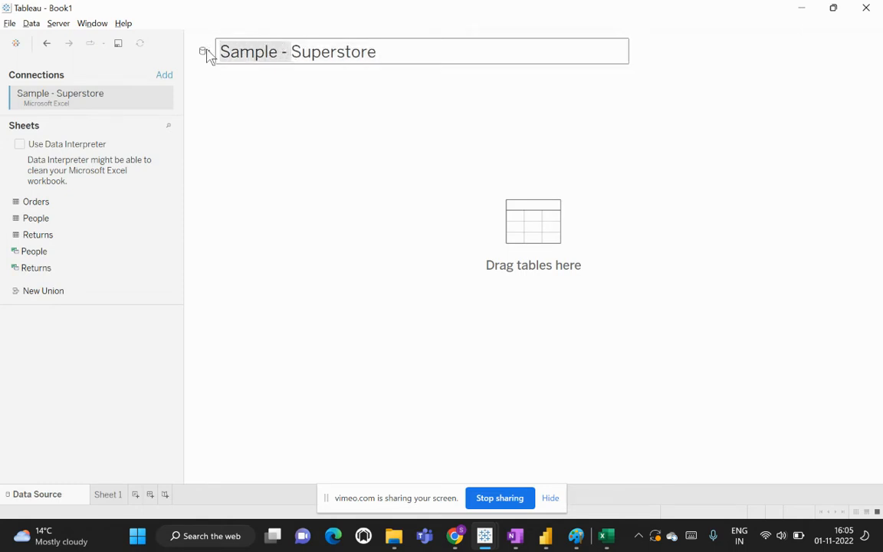
key("BackSpace")
left_click(349, 94)
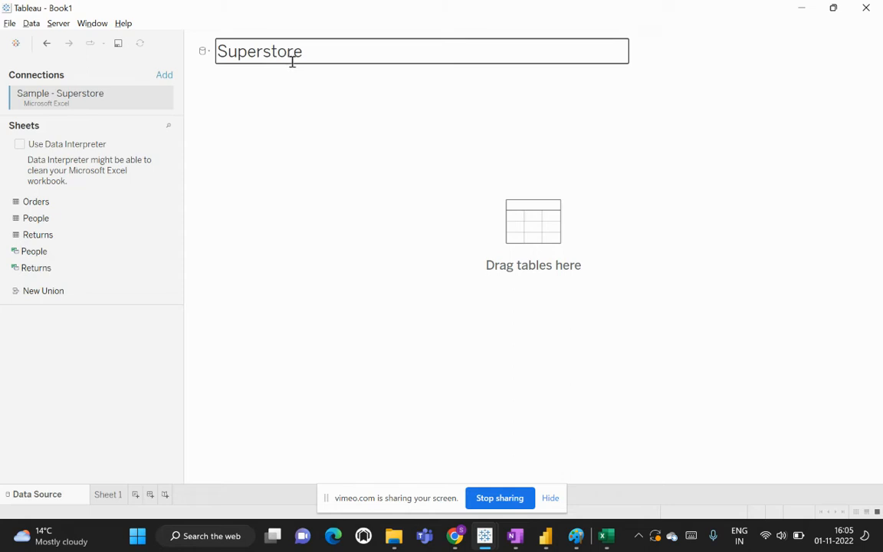
key("Return")
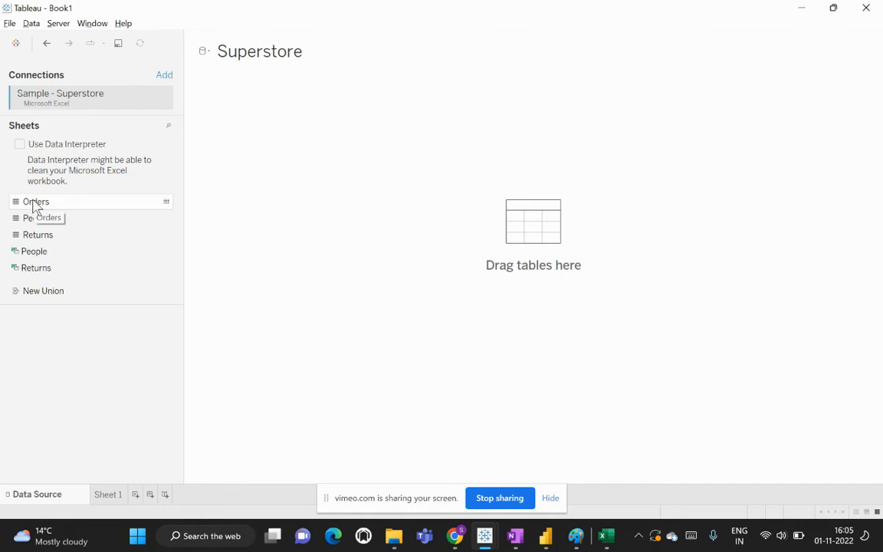
Step: Add the Orders sheet to the data source canvas
left_click_drag(35, 205, 237, 136)
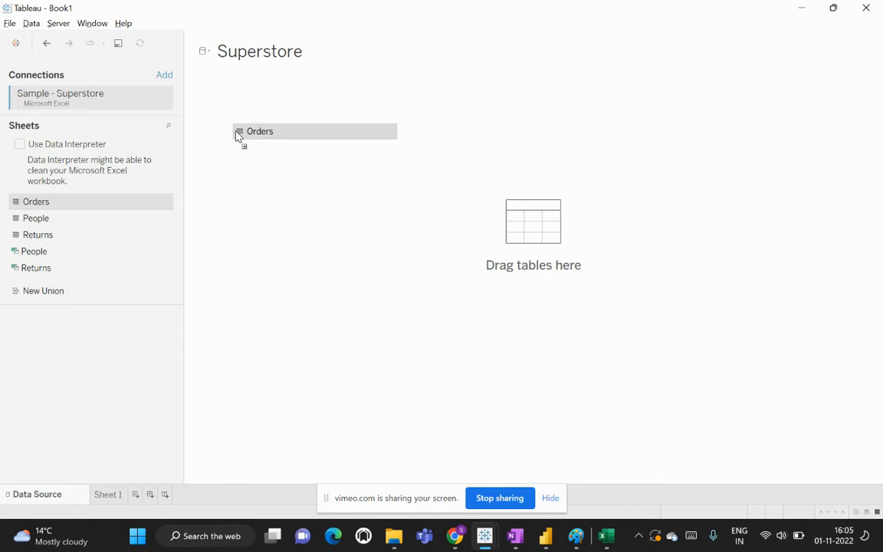
left_click_drag(238, 135, 237, 138)
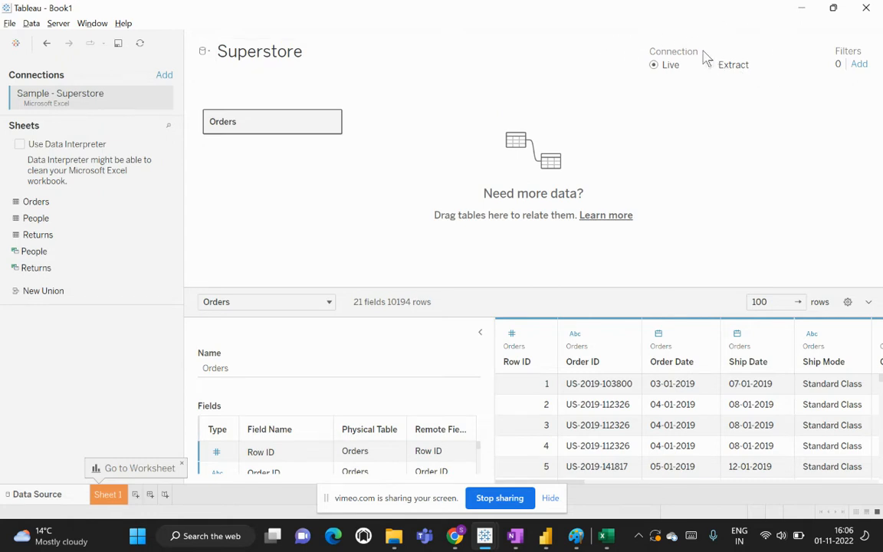
left_click(860, 75)
Step: Open the Orders table's physical layer, try to add the Returns and People sheets to it, and close it
left_click(333, 124)
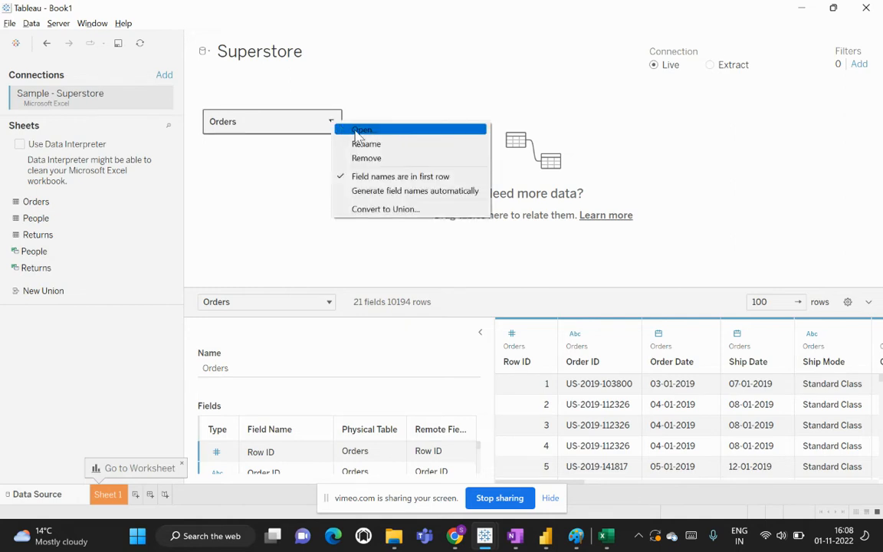
left_click(357, 132)
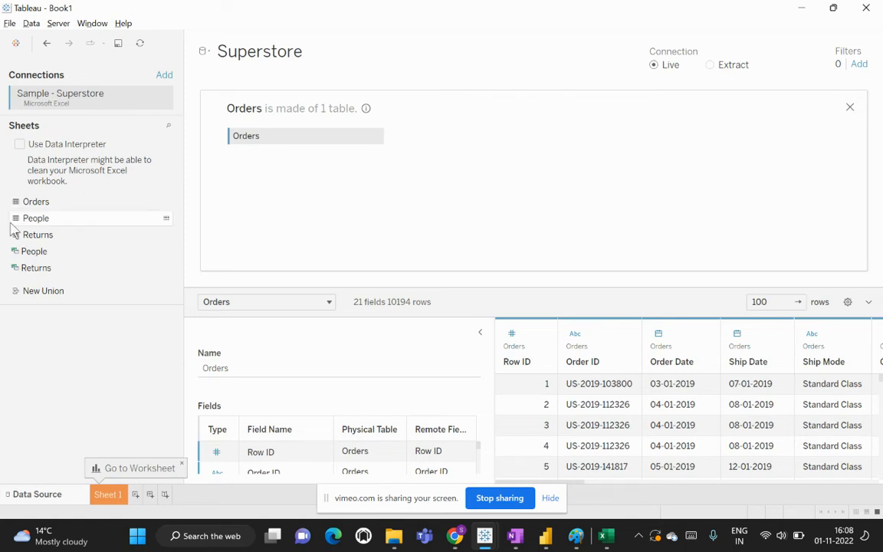
left_click_drag(29, 235, 397, 166)
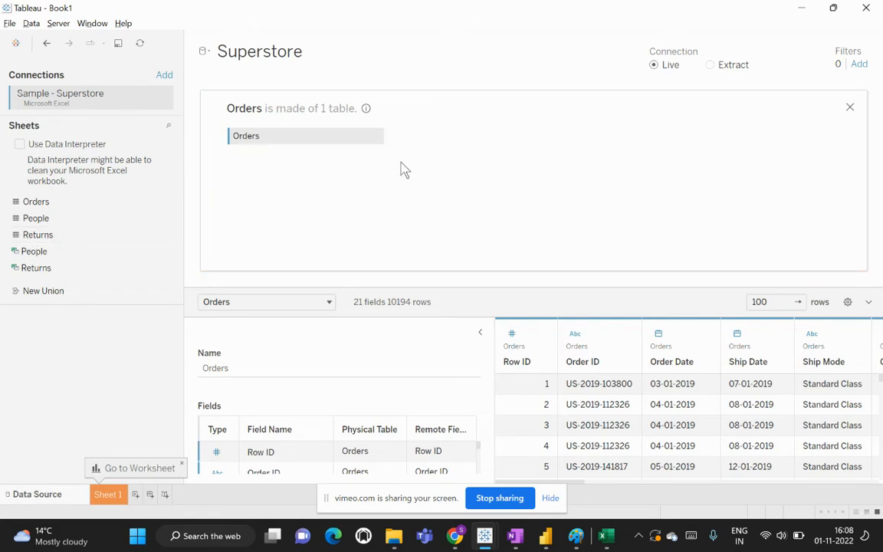
left_click_drag(34, 218, 396, 150)
left_click(850, 109)
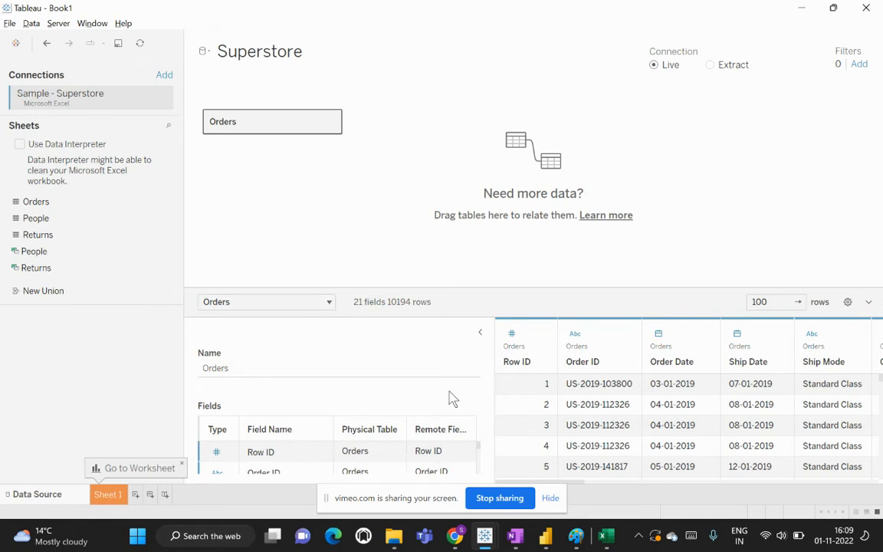
Step: Check the logical tables and relationships available for the data preview
left_click(328, 302)
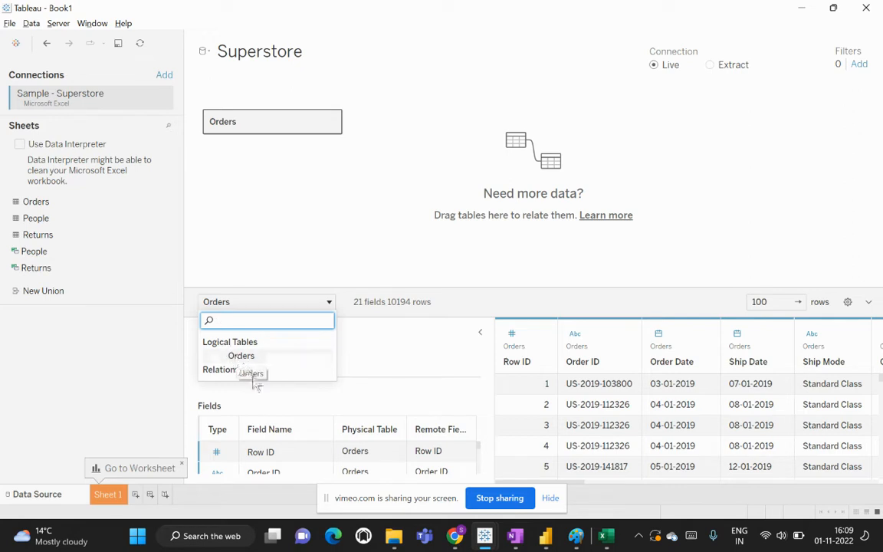
left_click(390, 347)
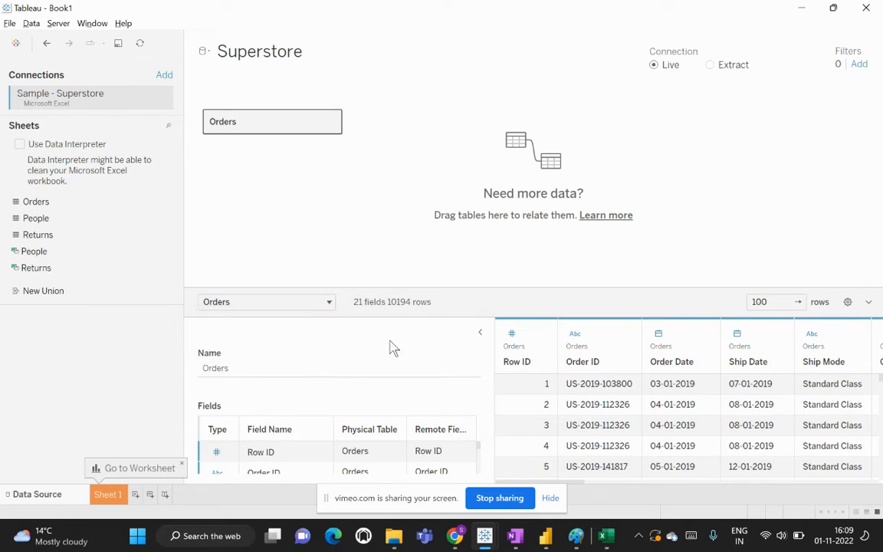
left_click(202, 368)
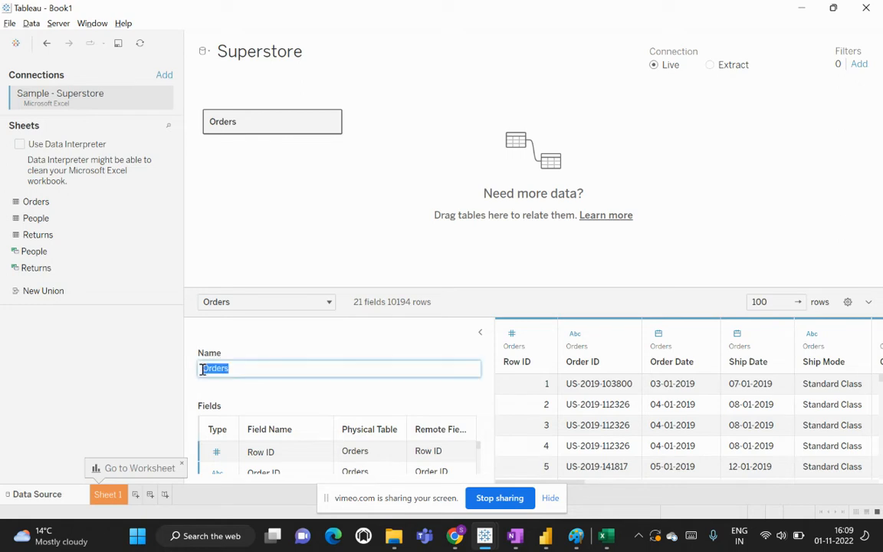
left_click_drag(202, 369, 276, 378)
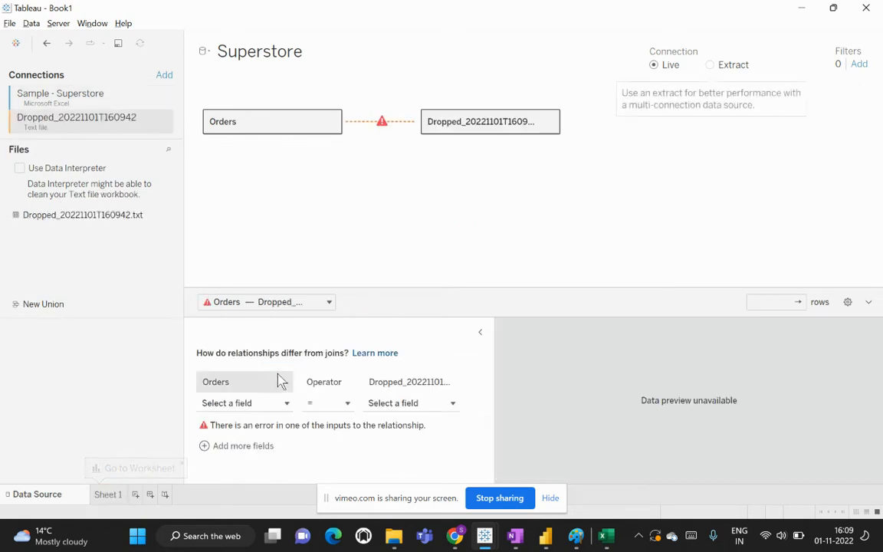
left_click(47, 43)
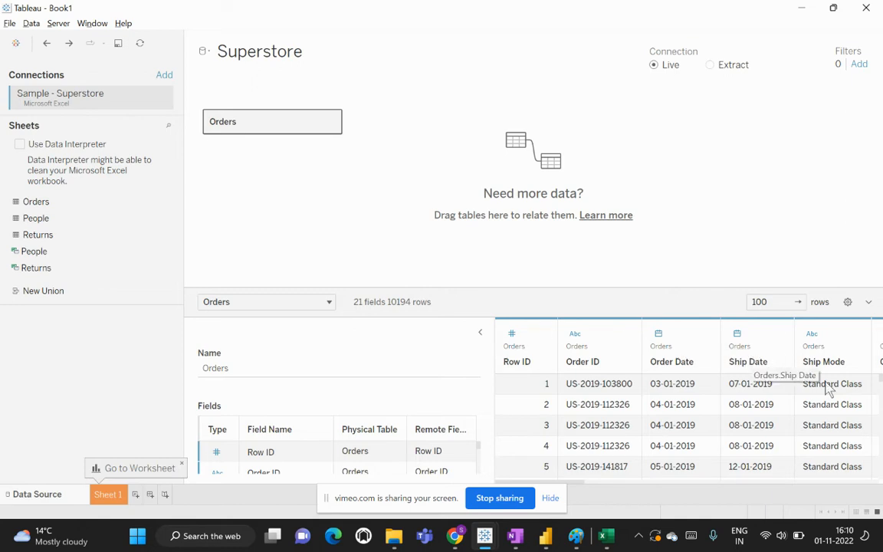
Step: Collapse the table details to widen the data preview, and review the data type options of Row ID
left_click(480, 334)
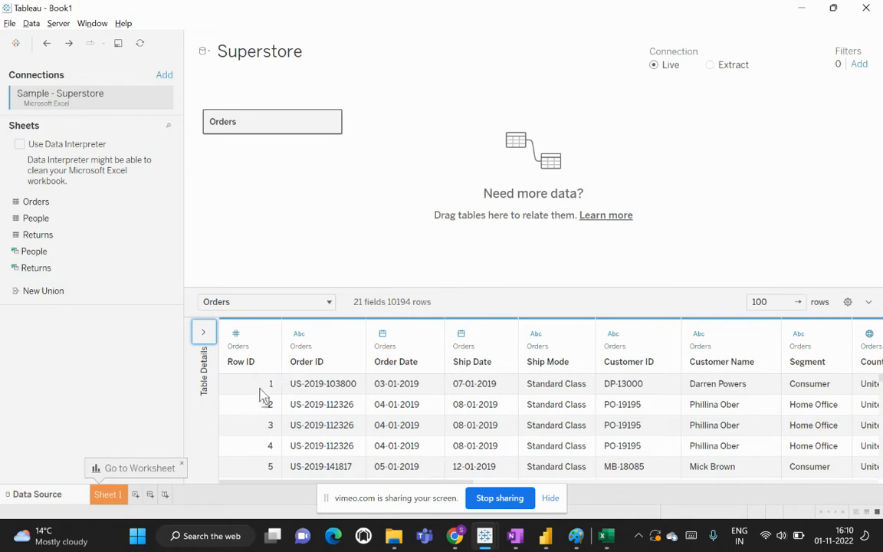
left_click(238, 337)
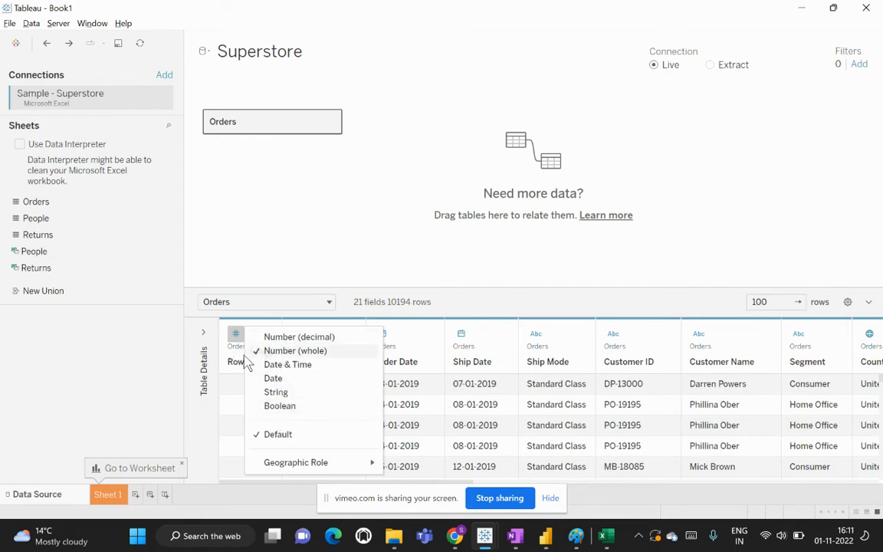
left_click(356, 238)
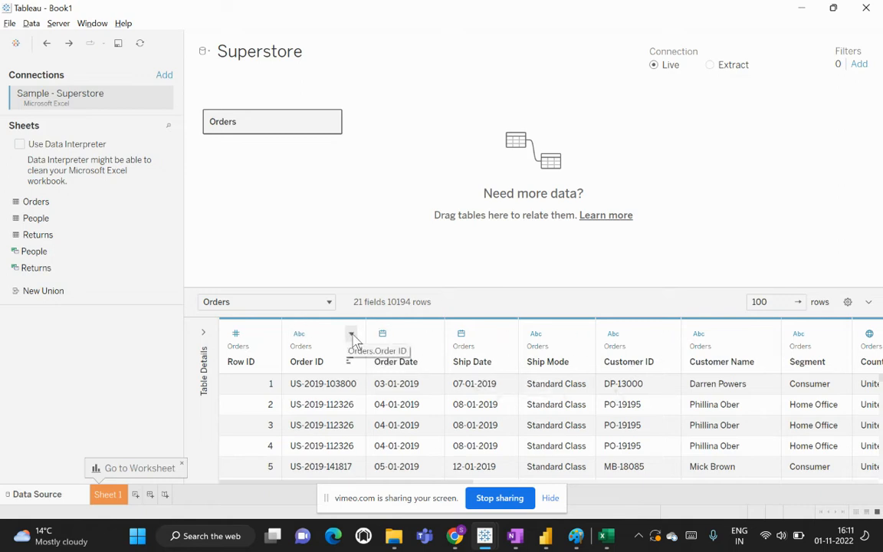
Step: Open the field description of the Order ID column
left_click(351, 335)
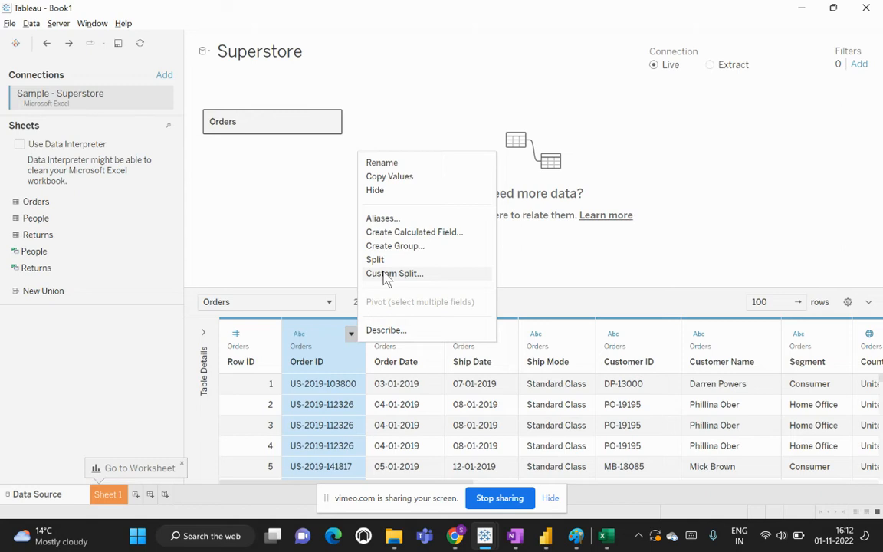
left_click(385, 330)
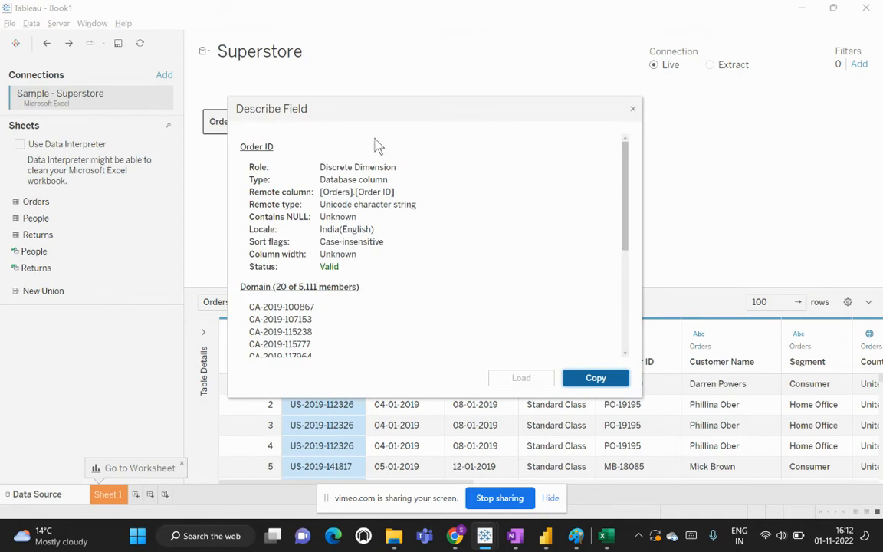
Step: Move the Order ID field description clear of its column, examine its properties and domain members, and close it
left_click_drag(388, 112, 570, 110)
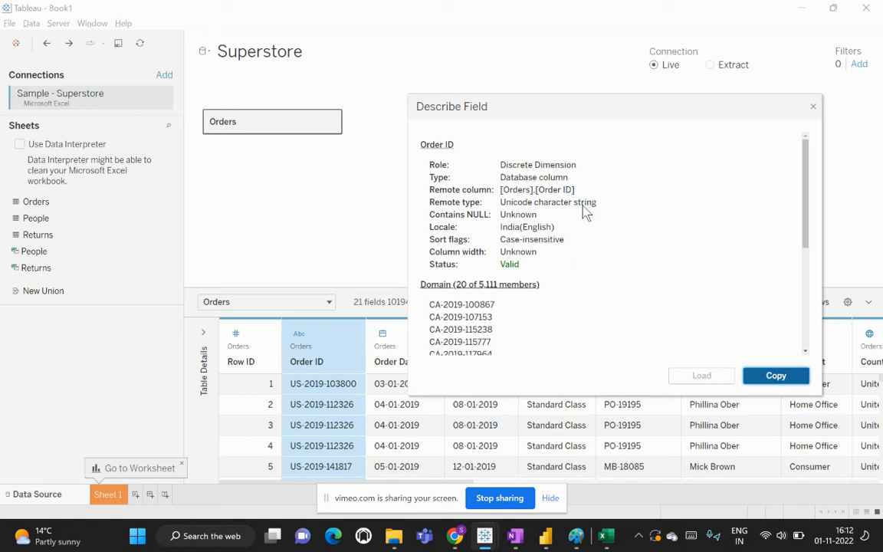
scroll(533, 310, "down", 2)
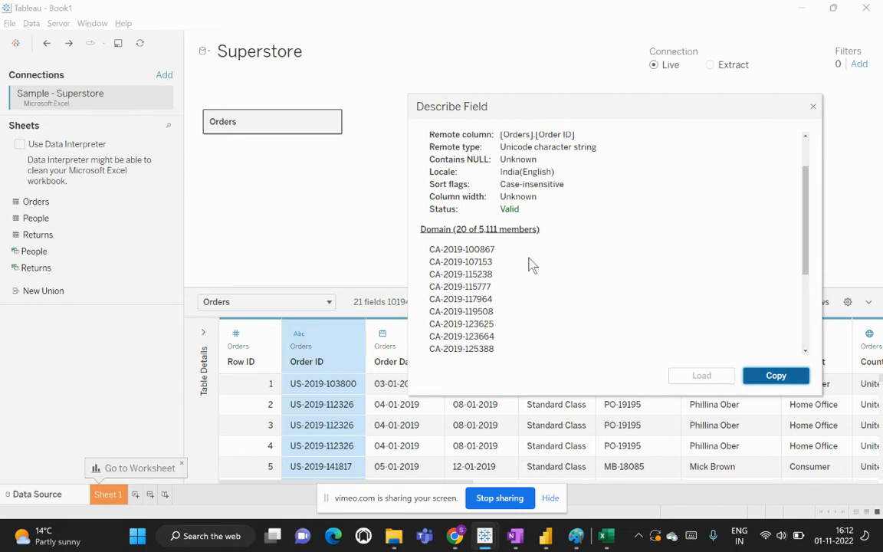
scroll(545, 314, "up", 2)
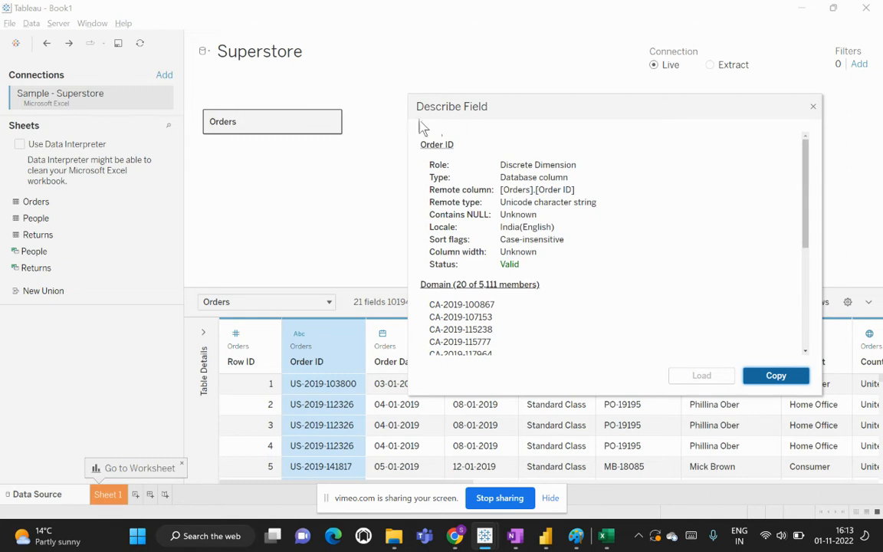
left_click(812, 107)
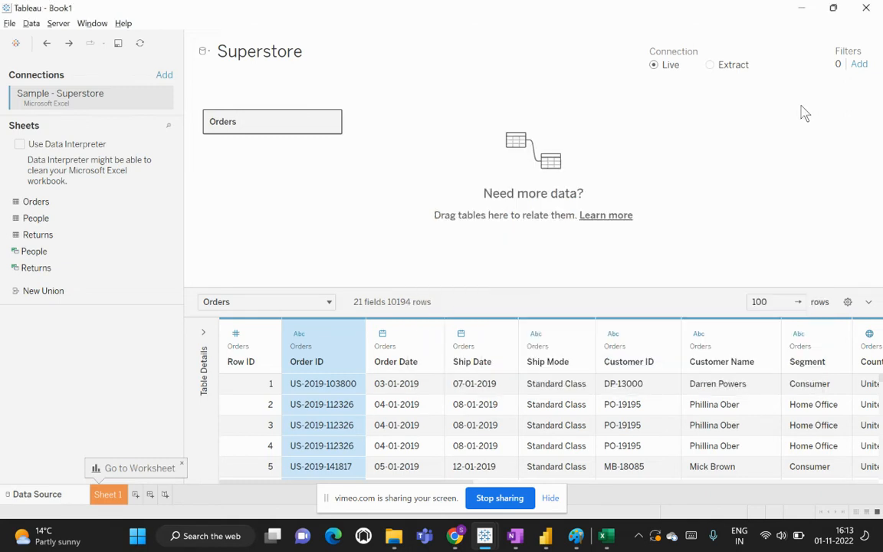
Step: Review the alias, hidden field and field sorting options of the data preview
left_click(847, 302)
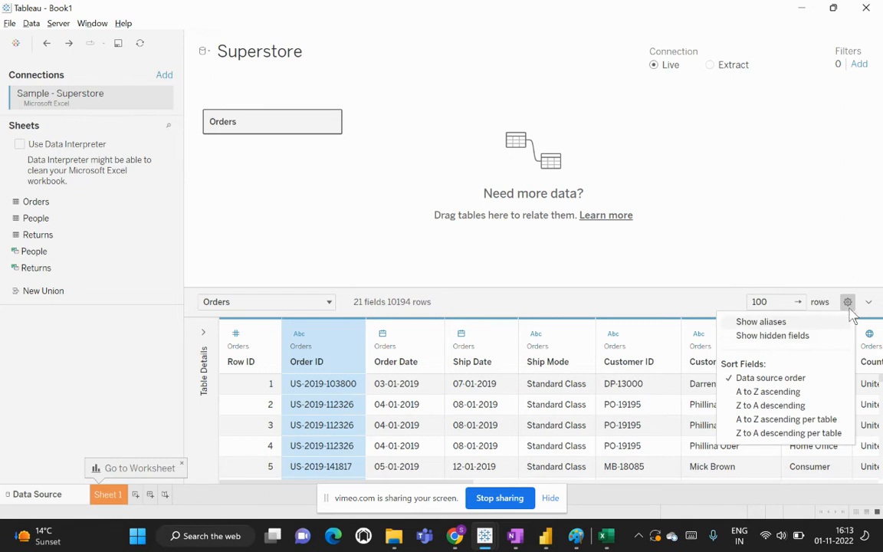
left_click(859, 259)
Step: Collapse and restore the data preview, and expand the table details of Orders
left_click(868, 305)
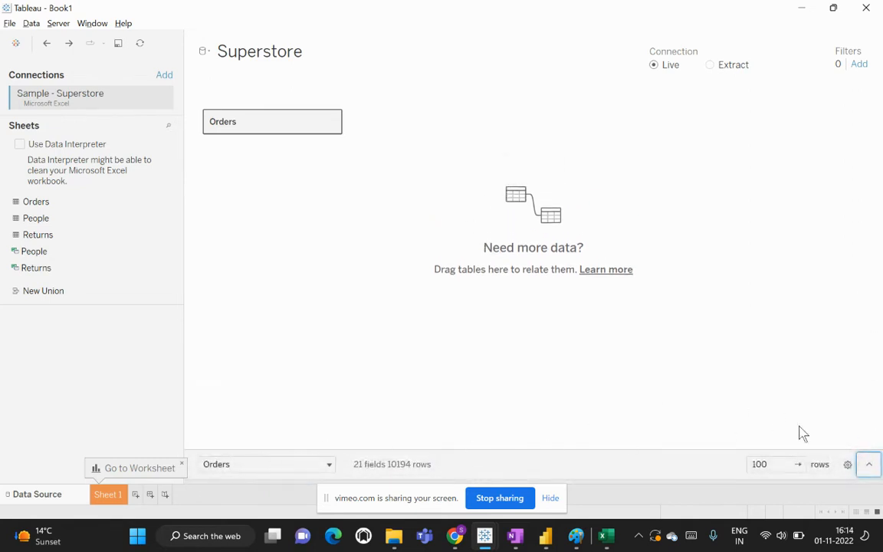
left_click(869, 466)
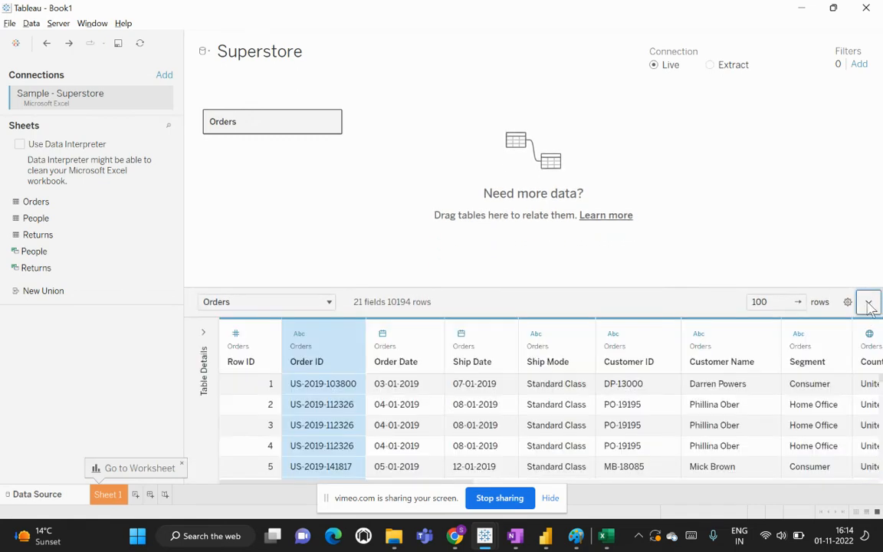
left_click(202, 334)
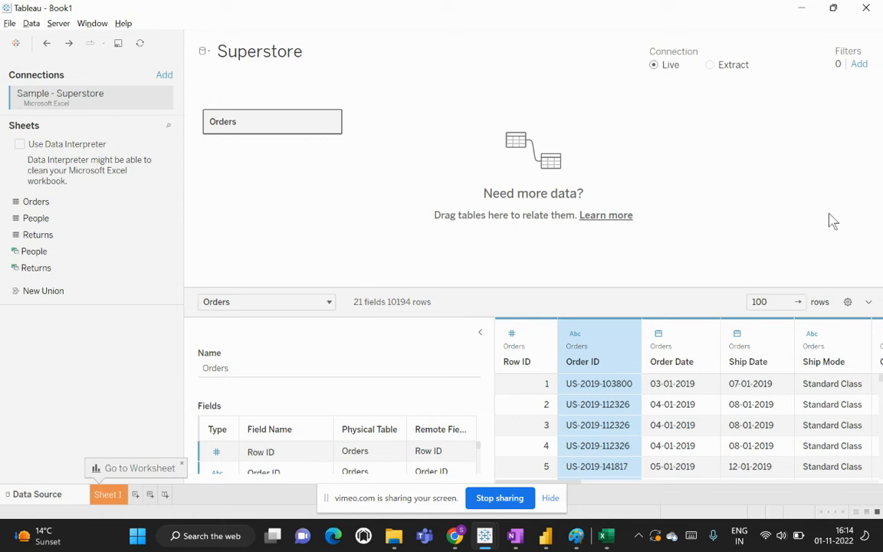
Step: Go to Sheet 1, filter the field list by Calculation, and clear that filter
left_click(112, 495)
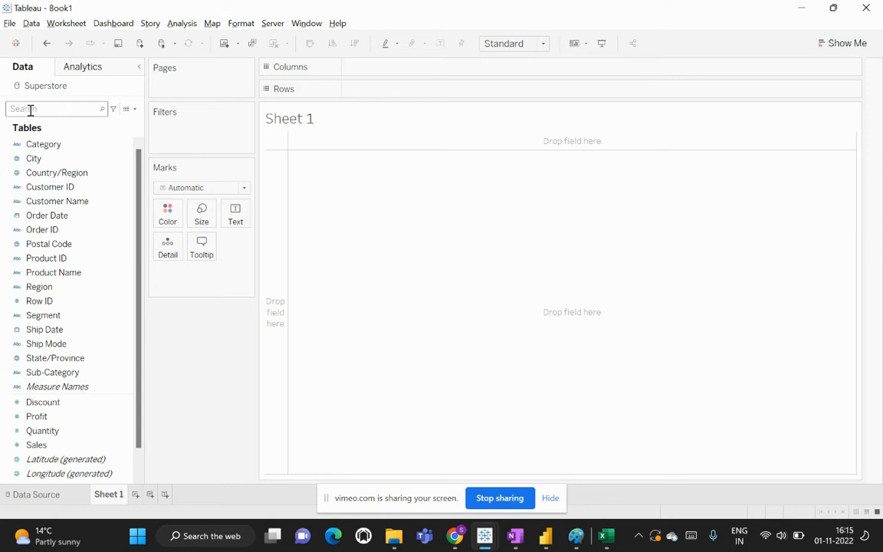
left_click(113, 110)
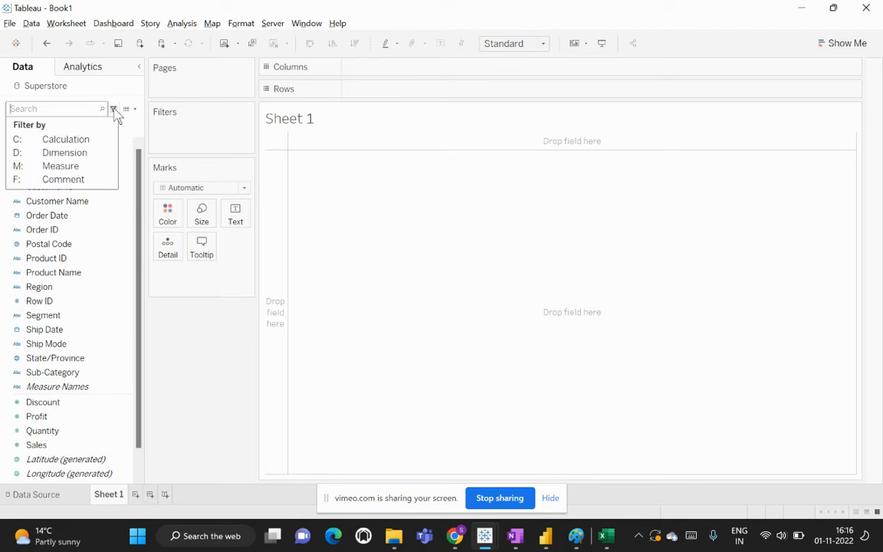
left_click(62, 141)
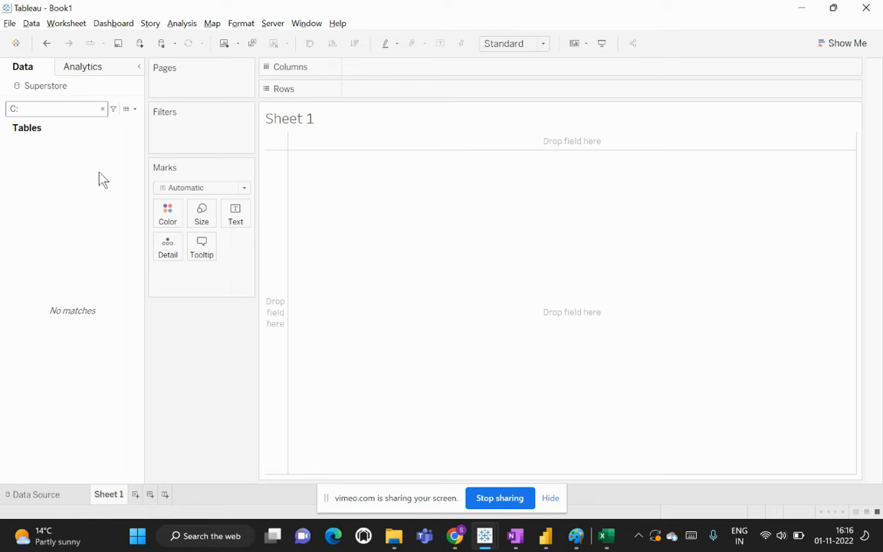
left_click(102, 109)
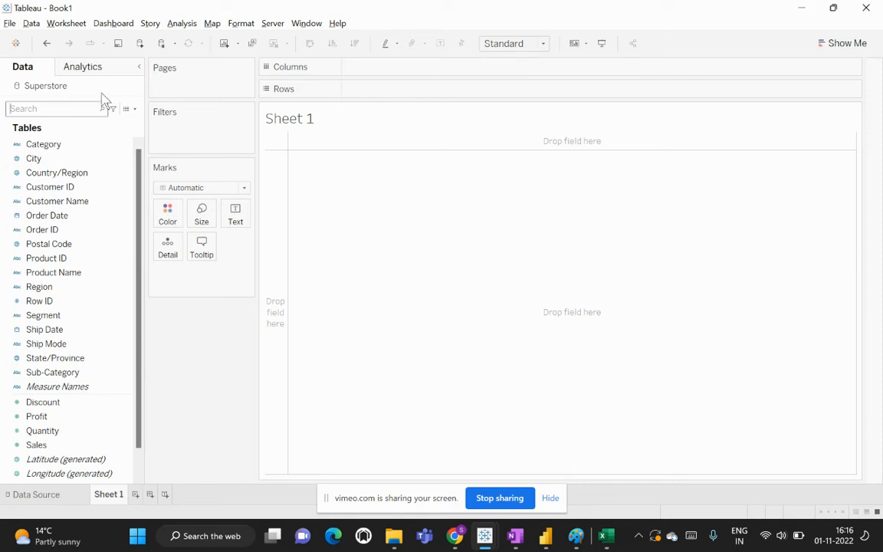
Step: View the underlying Superstore data and raise its row limit to load all Orders rows
left_click(127, 110)
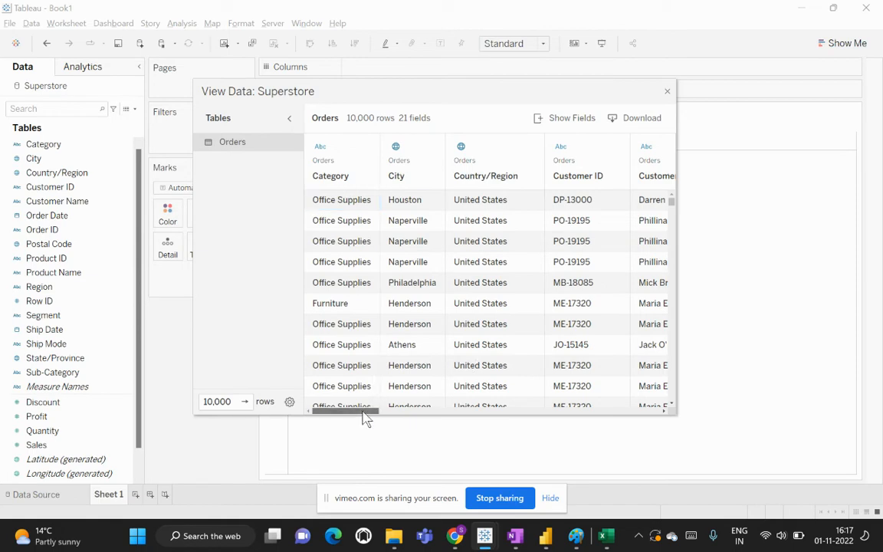
left_click_drag(365, 417, 380, 400)
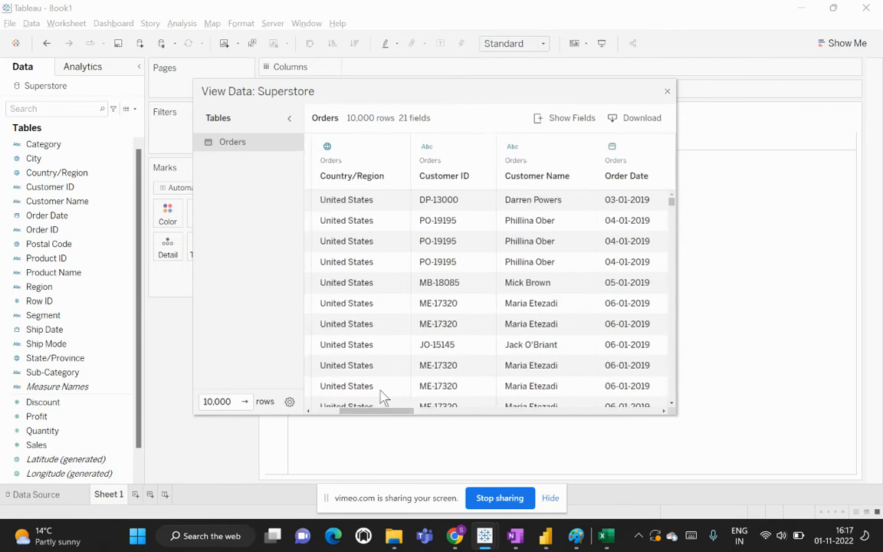
left_click(236, 401)
type("00")
key("Return")
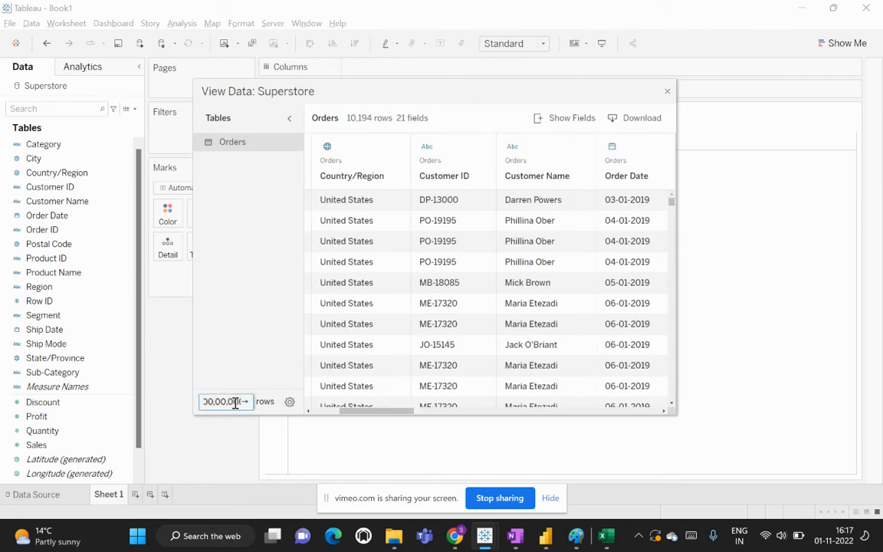
left_click_drag(345, 410, 320, 412)
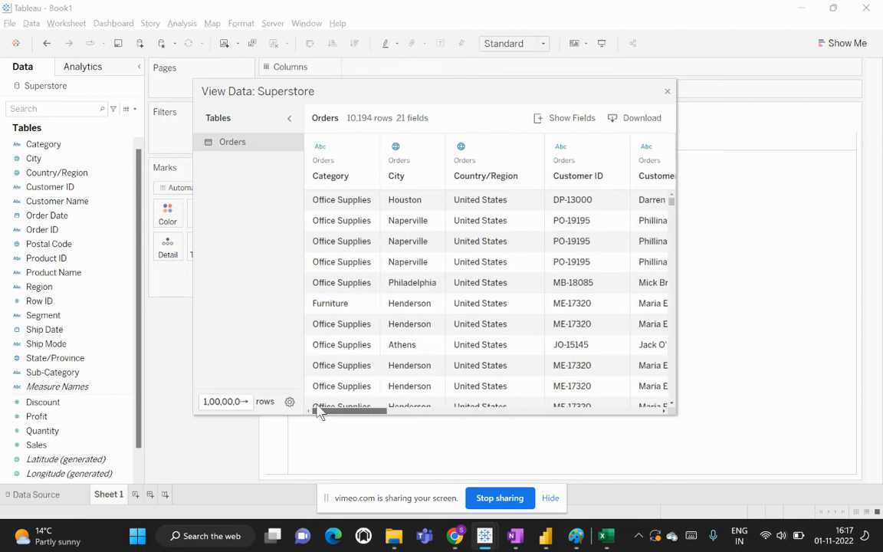
Step: Check the CSV export options for the Orders data, cancel the export, and close the data view
left_click(636, 118)
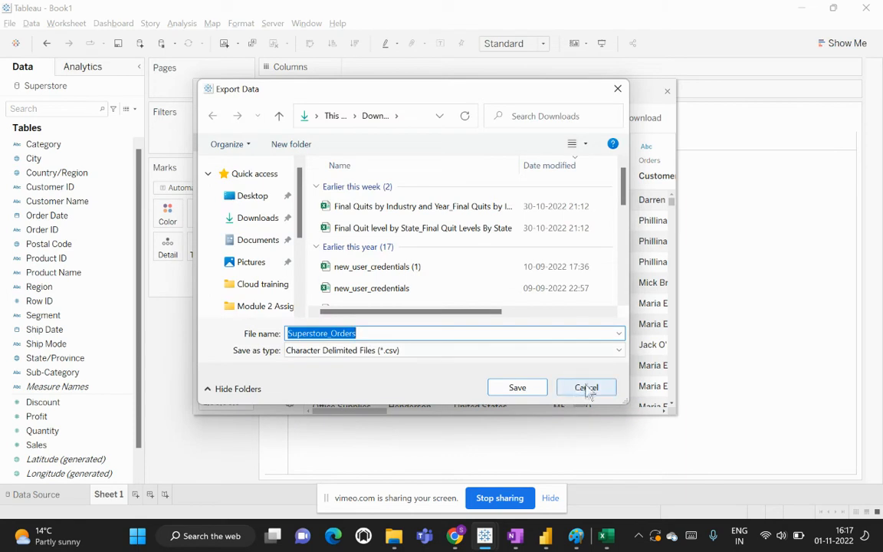
left_click(585, 387)
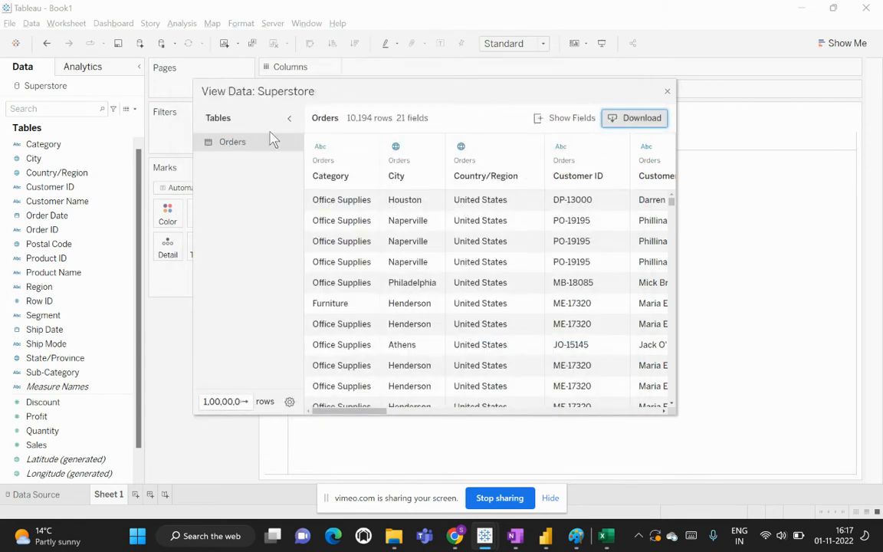
left_click(667, 92)
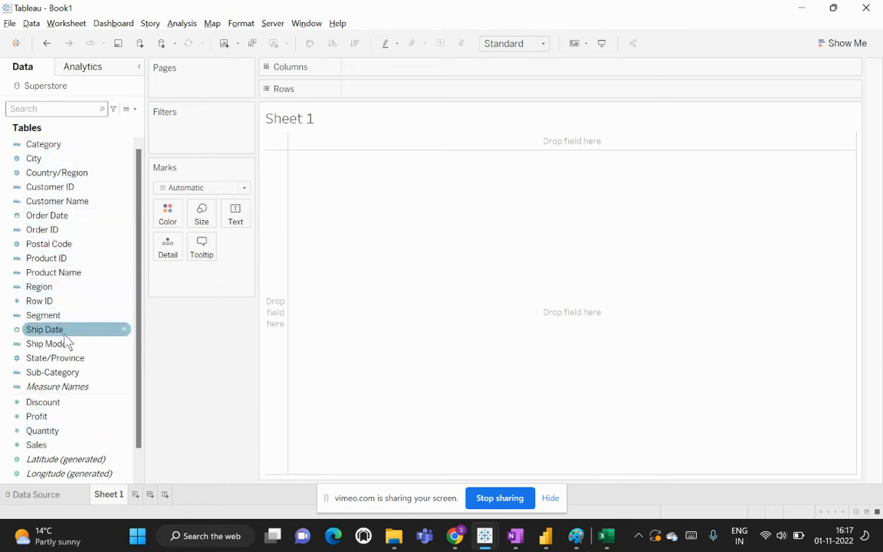
Step: Examine the dimensions and measures in the Superstore field list, down to Measure Values
left_click(67, 202)
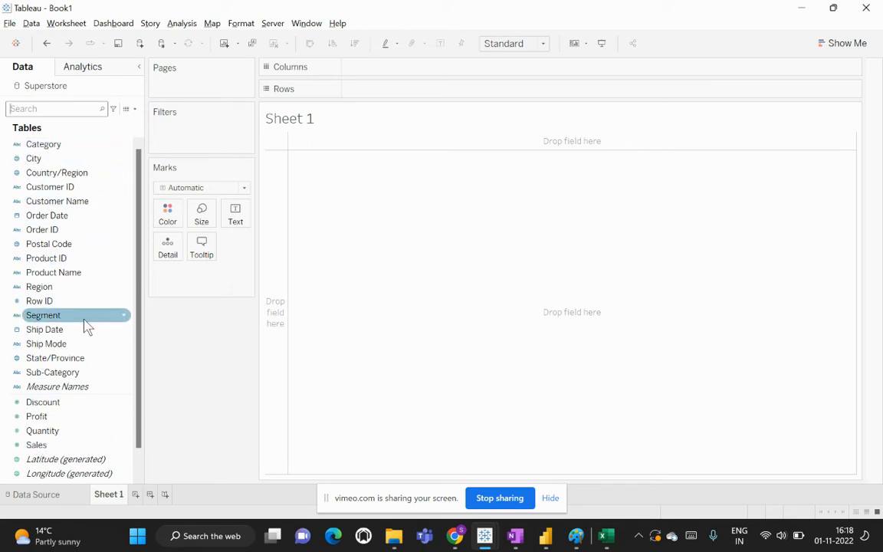
left_click(16, 401)
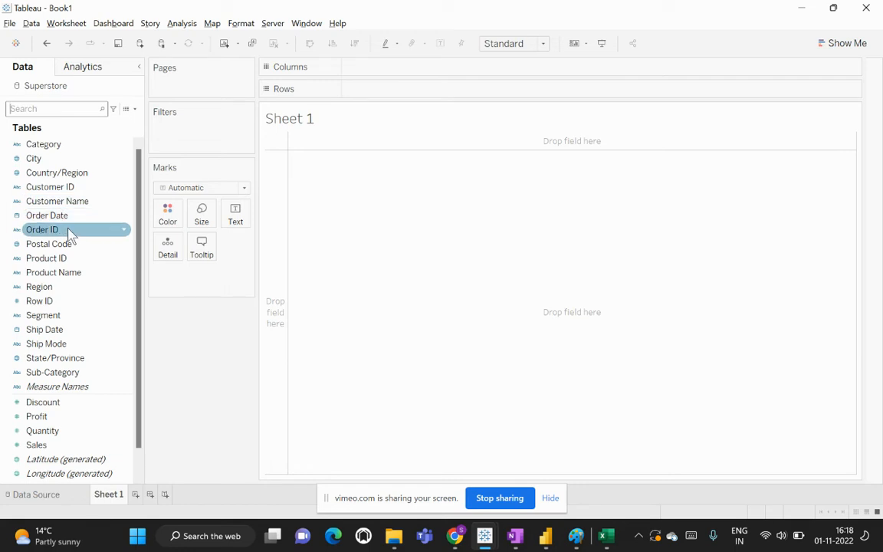
scroll(80, 244, "down", 1)
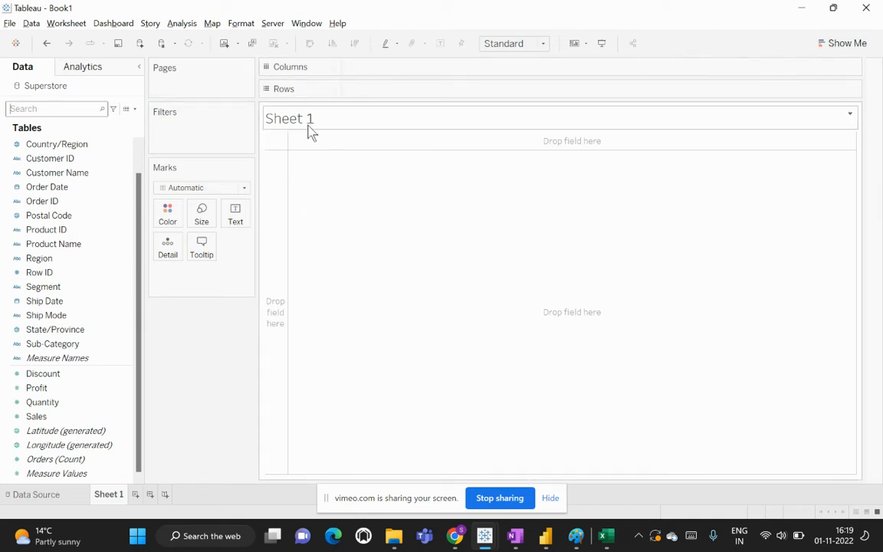
Step: Try moving the Filters card beside the Marks card and the Pages shelf under Rows, and reset the cards to their default layout
left_click_drag(195, 111, 367, 115)
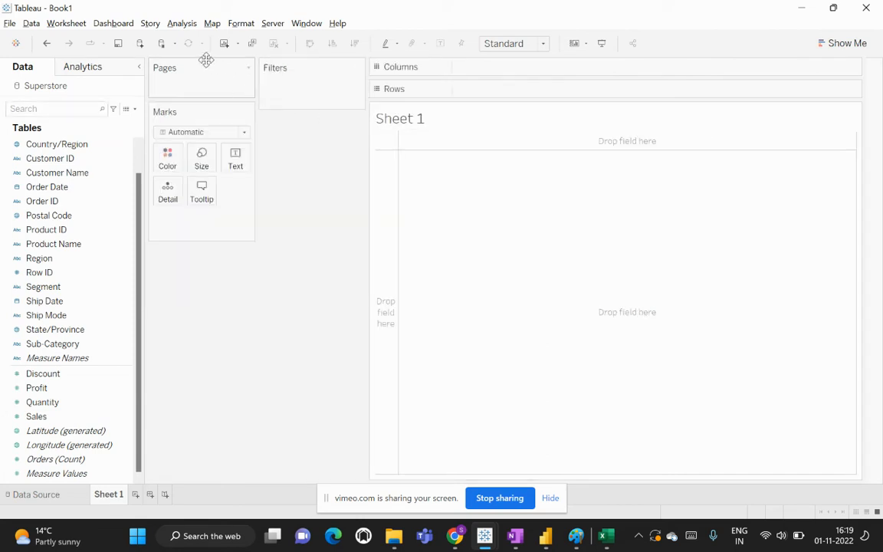
left_click_drag(206, 60, 640, 99)
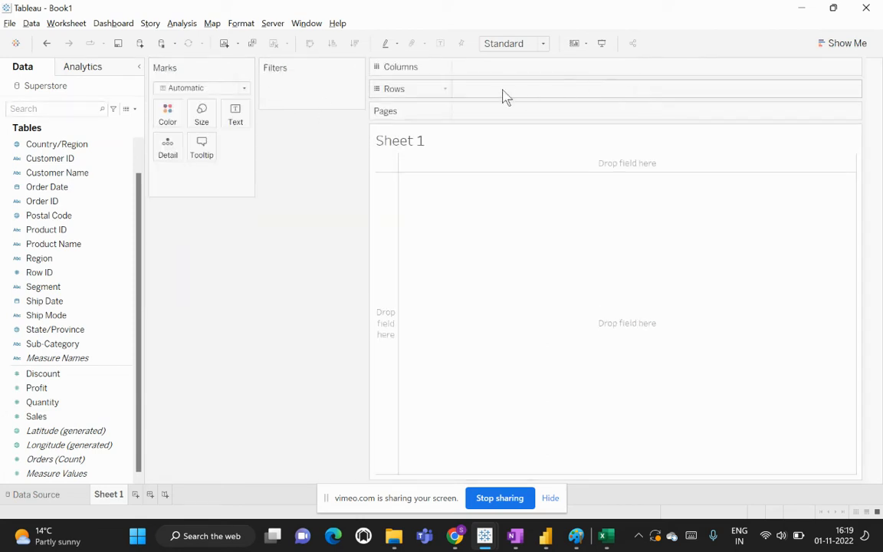
left_click_drag(418, 82, 512, 123)
left_click(587, 46)
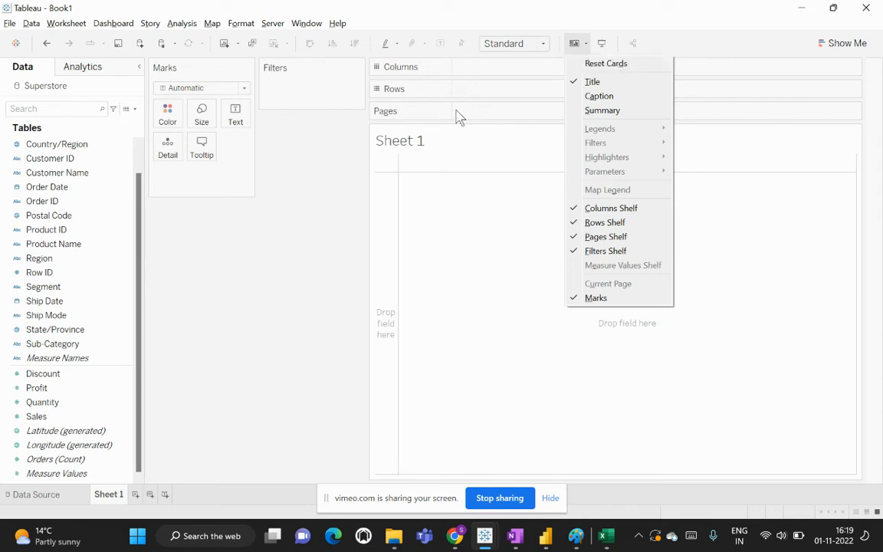
left_click(605, 63)
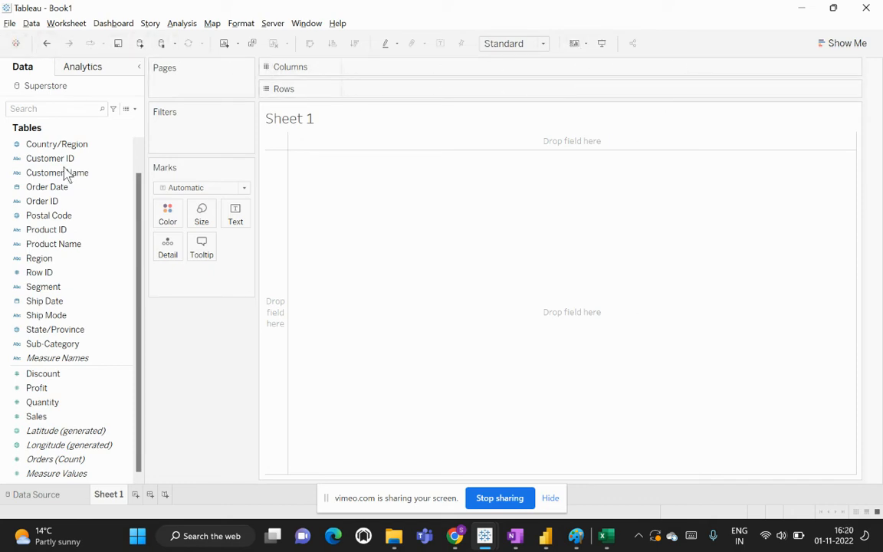
Step: View the start page with its data connection options and return to Sheet 1
left_click(18, 44)
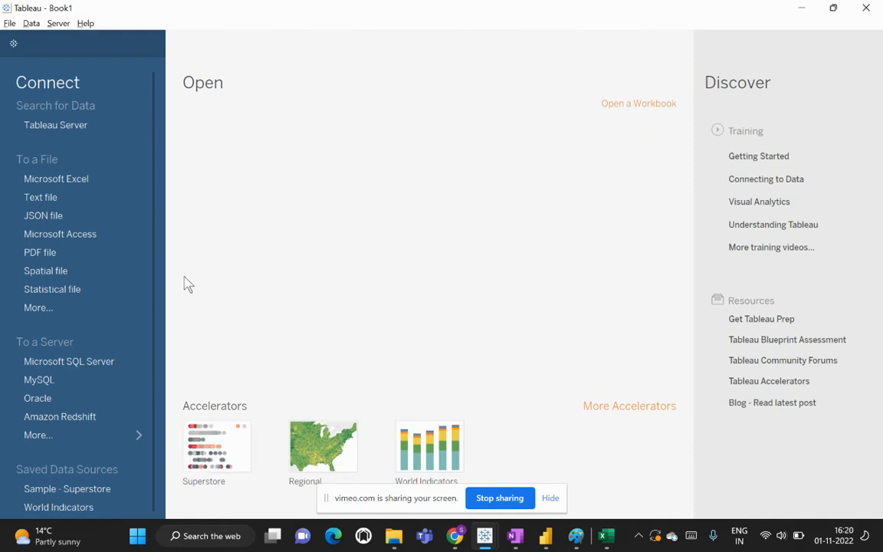
left_click(15, 45)
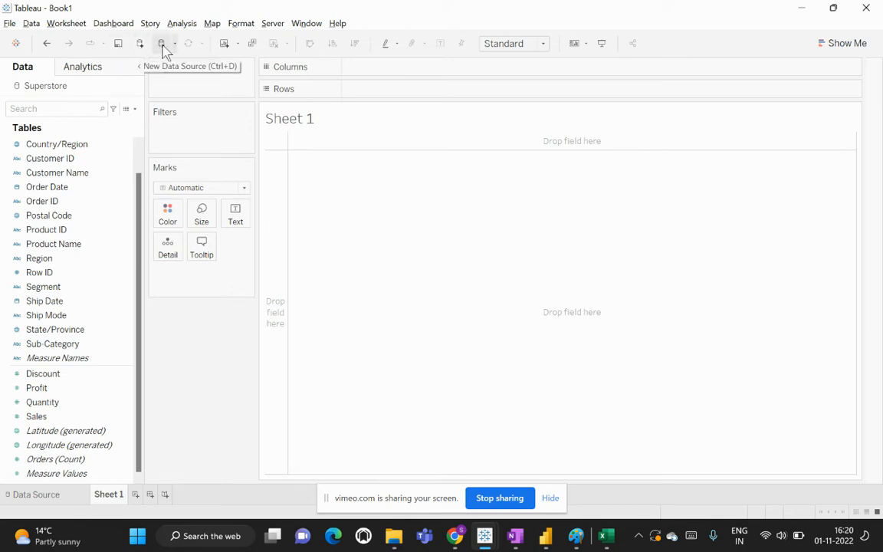
Step: Review the options for adding a worksheet, dashboard or story, and the fit options of the view
left_click(239, 46)
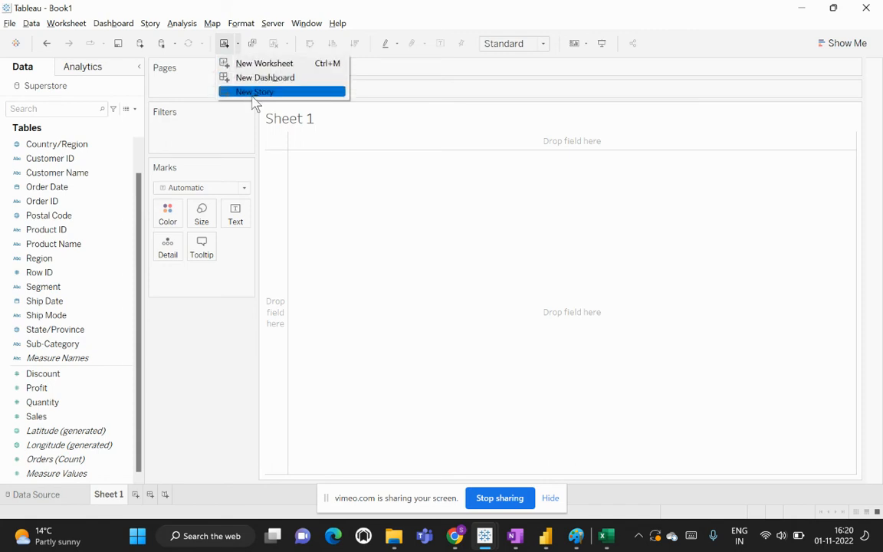
left_click(341, 119)
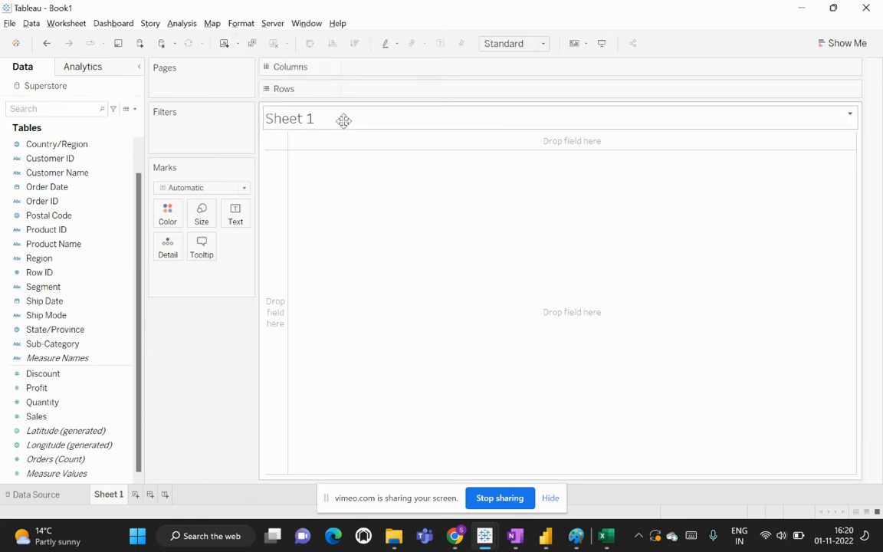
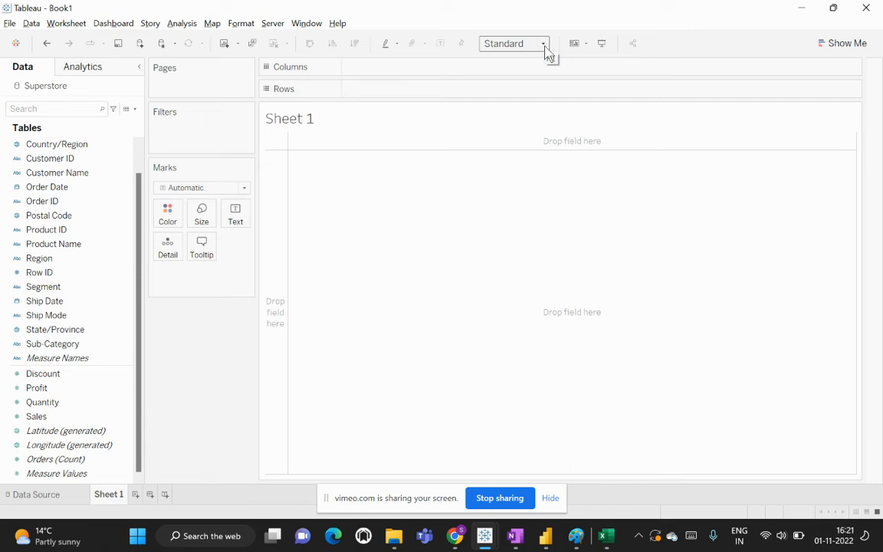
left_click(544, 46)
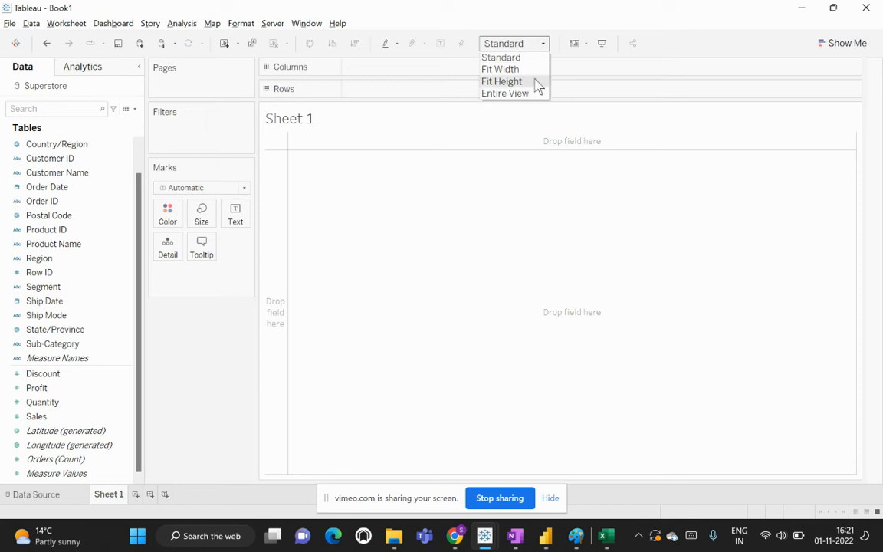
left_click(586, 62)
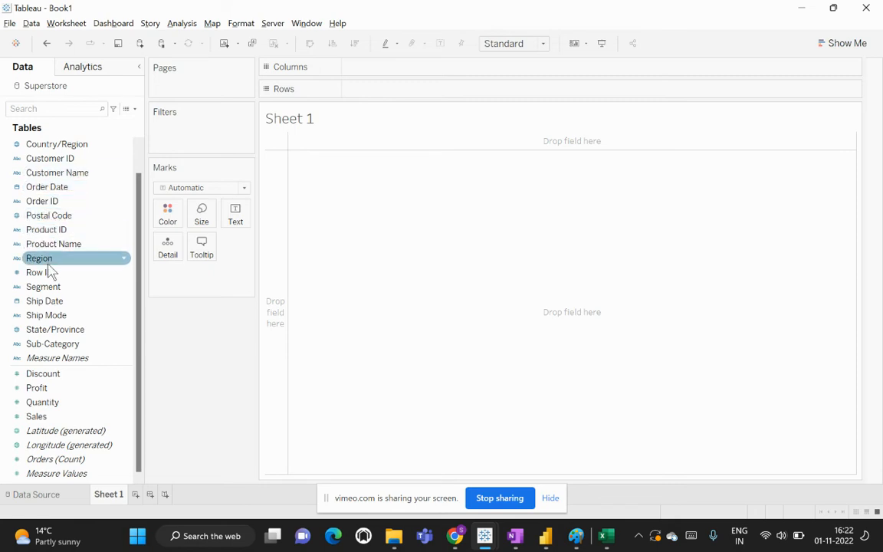
Step: Build a bar chart of Sales by Sub-Category, with Sub-Category on rows and Sales on columns
left_click_drag(49, 346, 388, 91)
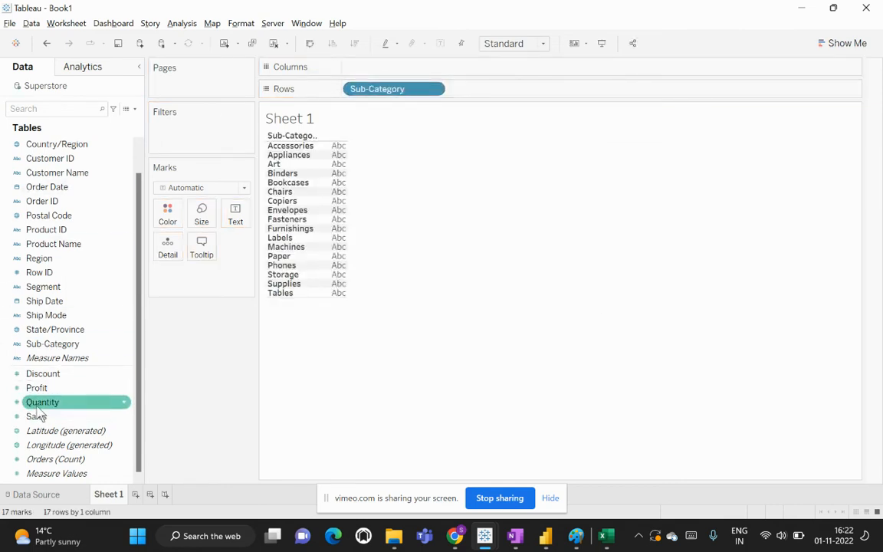
left_click_drag(39, 419, 368, 69)
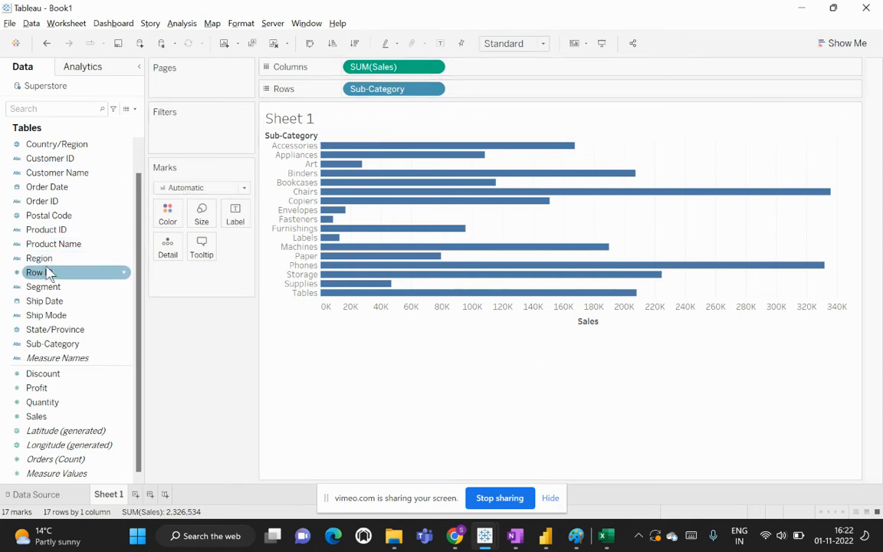
Step: Try adding Profit to the rows beside Sub-Category, and remove it again
left_click_drag(47, 262, 90, 204)
left_click_drag(37, 387, 491, 92)
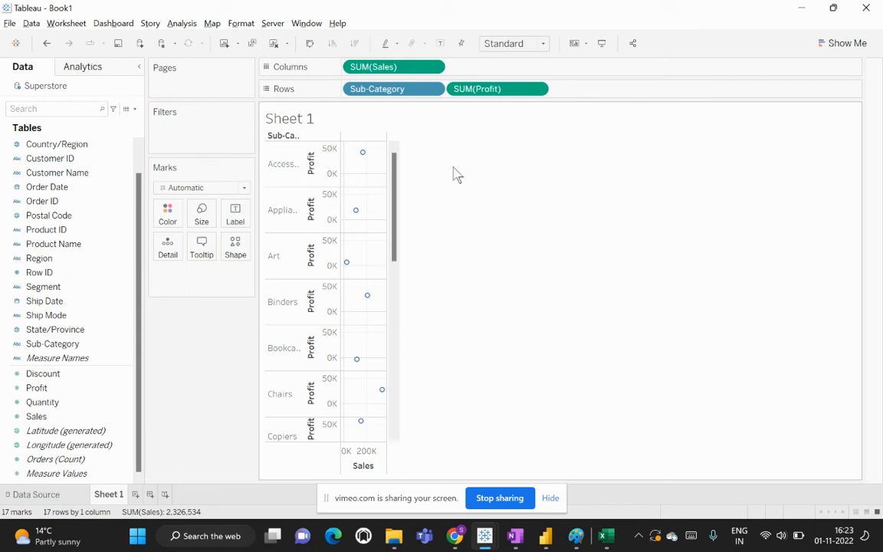
left_click_drag(508, 91, 621, 47)
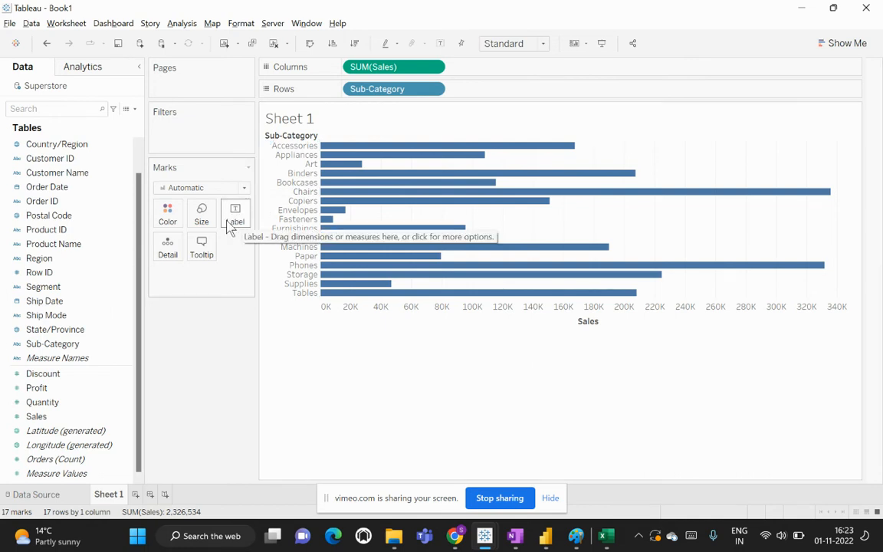
Step: Show mark labels on the Sales bars and rename the worksheet as Bar
left_click(441, 44)
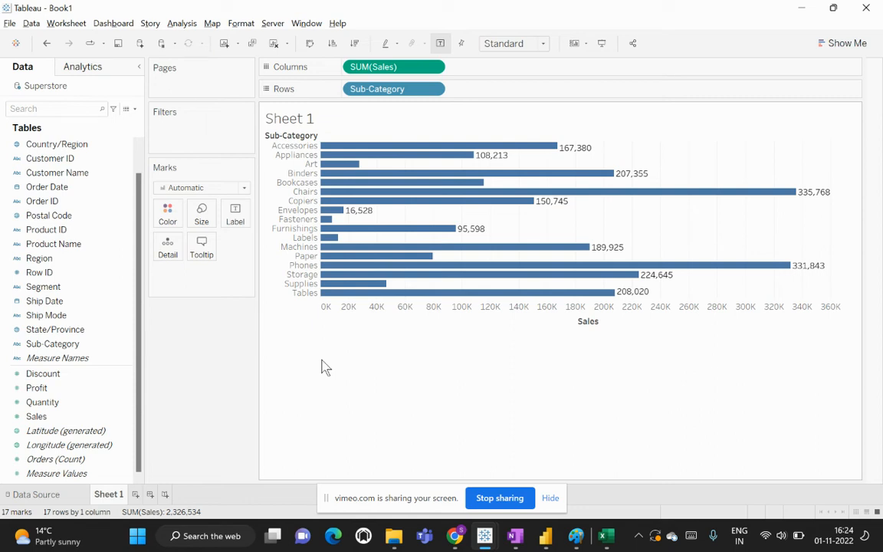
mouse_move(368, 187)
double_click(117, 495)
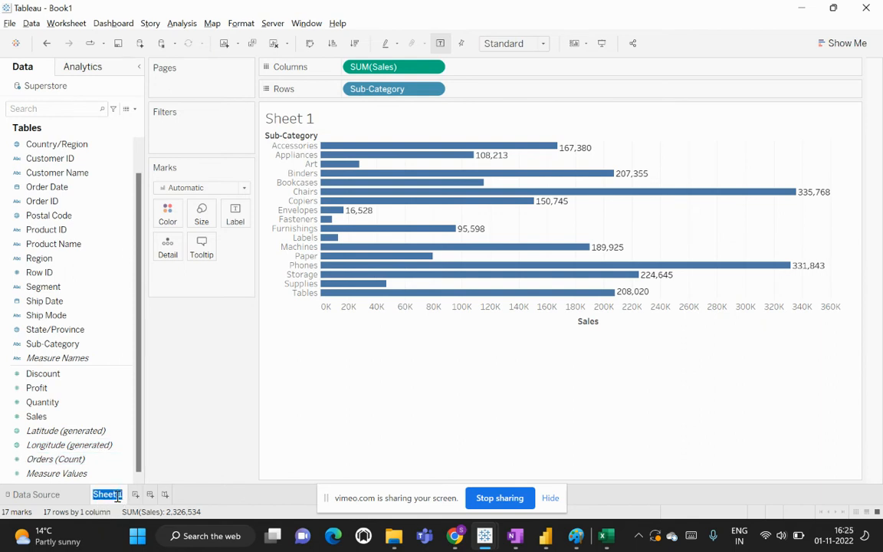
type("Bar")
key("Return")
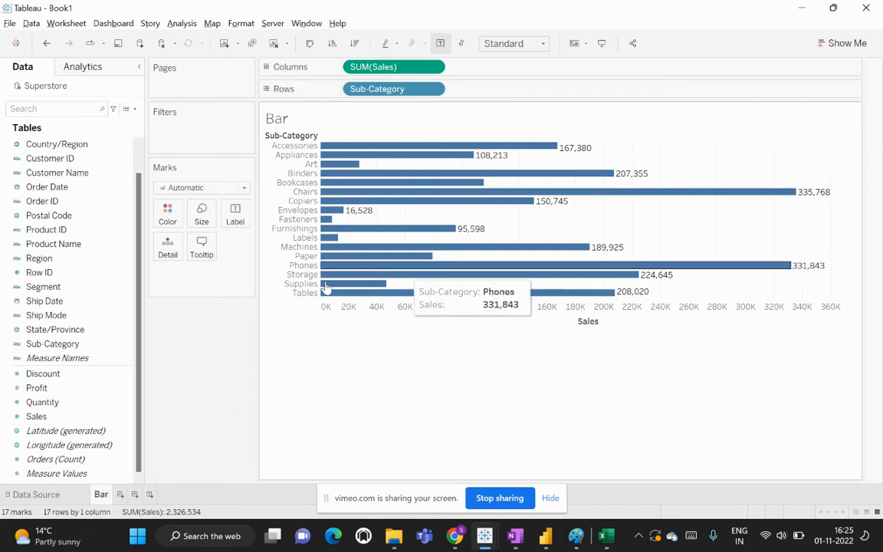
Step: Review the chart title's editing options with the sheet name text selected, and close them without changes
double_click(284, 123)
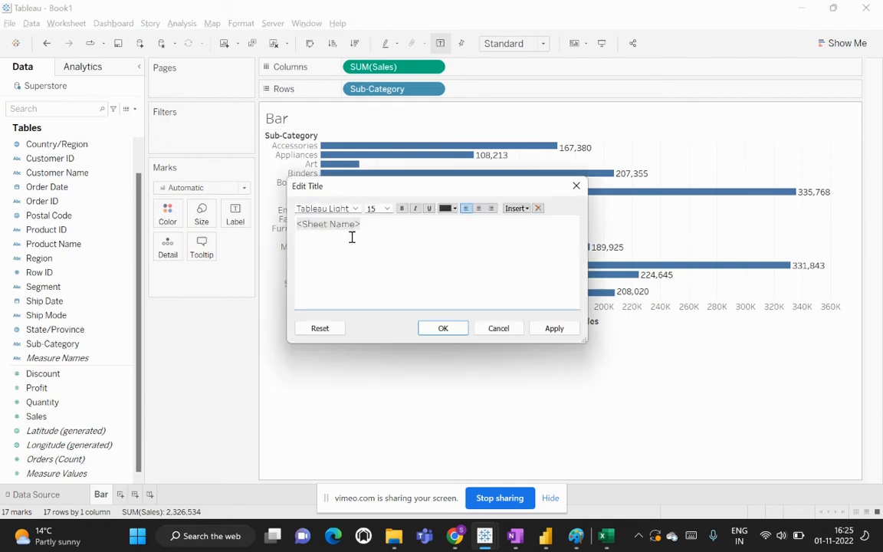
left_click_drag(375, 223, 288, 228)
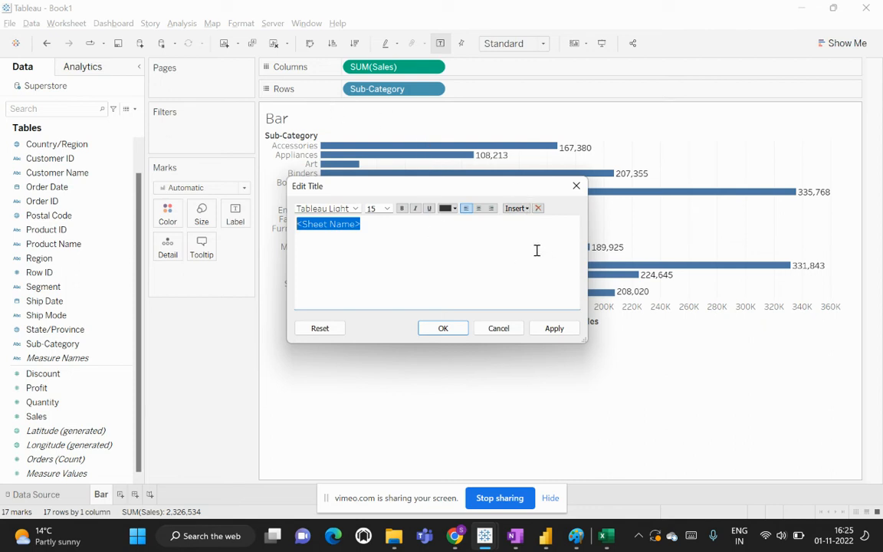
left_click(502, 331)
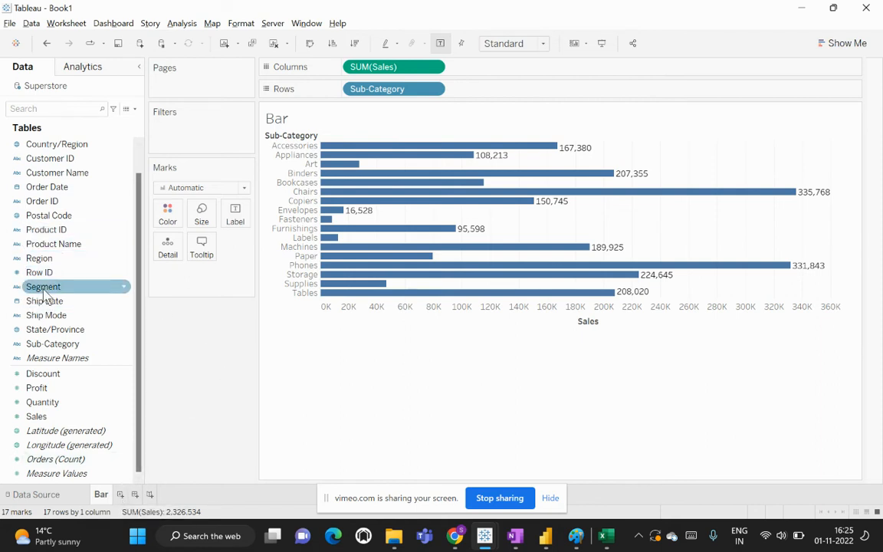
Step: Colour the bars by Segment and review the colour palettes available for it without applying one
left_click_drag(44, 292, 166, 230)
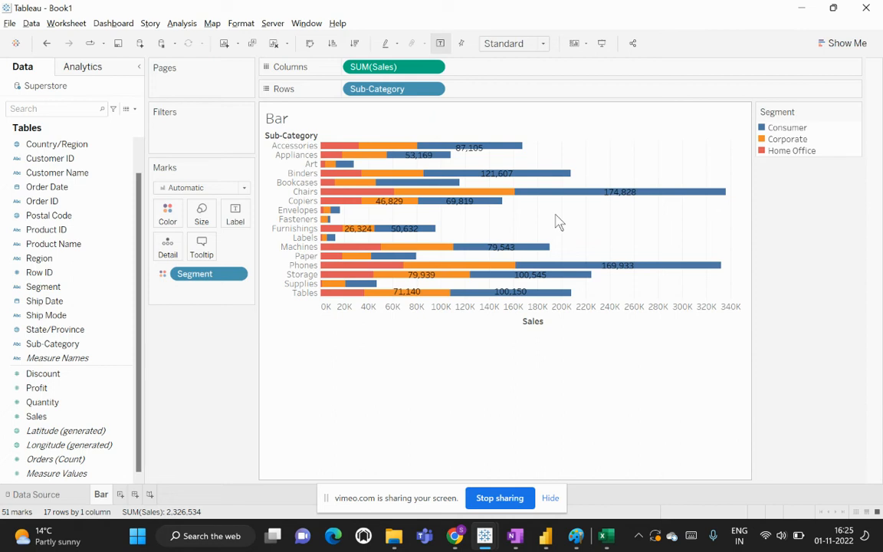
mouse_move(330, 147)
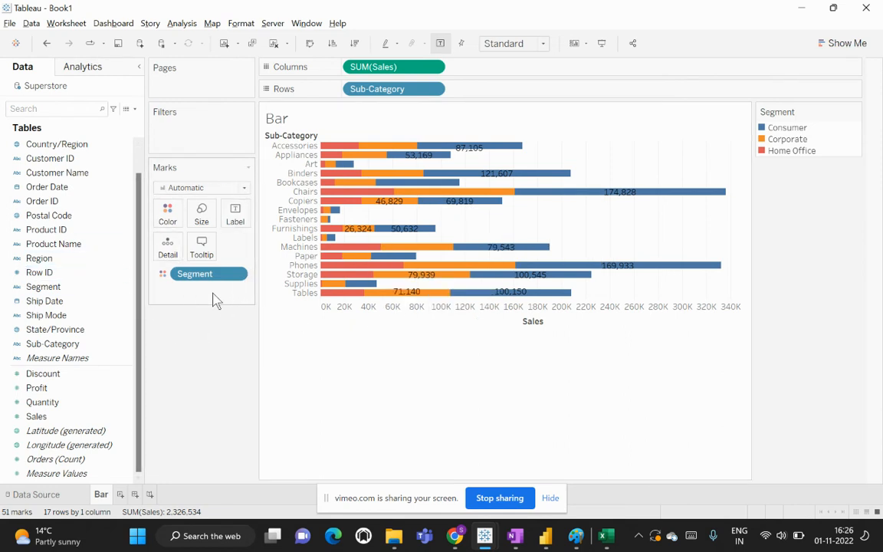
left_click(166, 215)
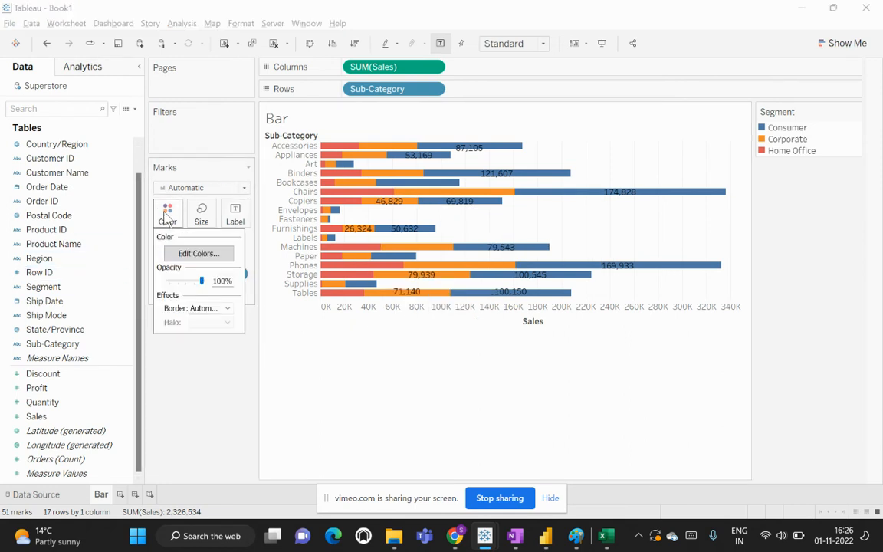
left_click(193, 254)
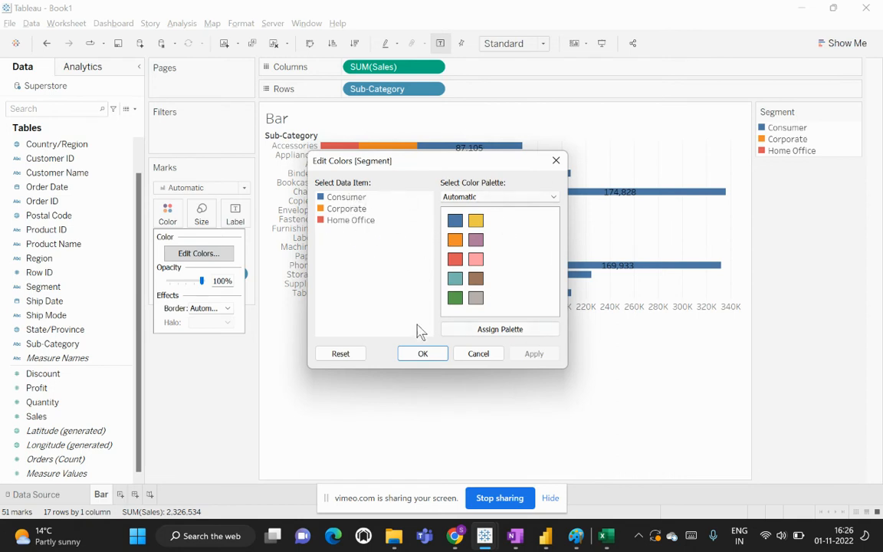
left_click(552, 197)
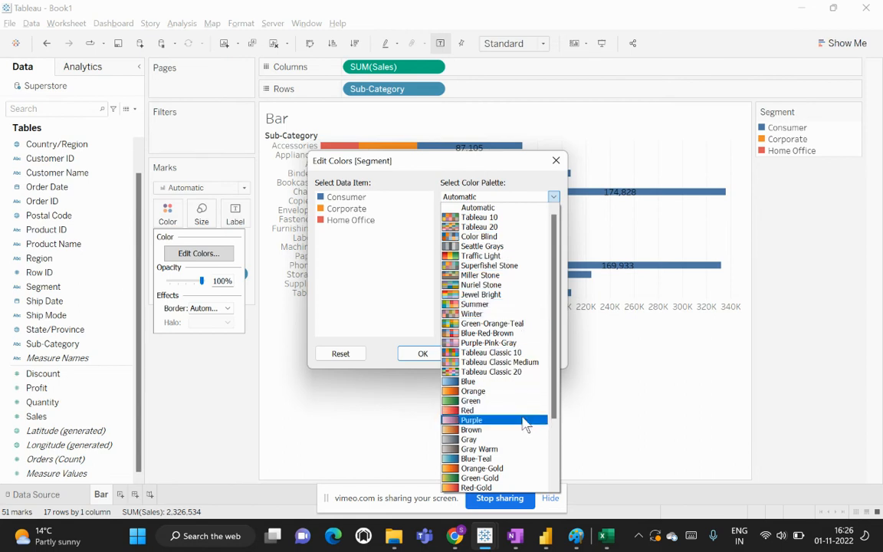
left_click(406, 287)
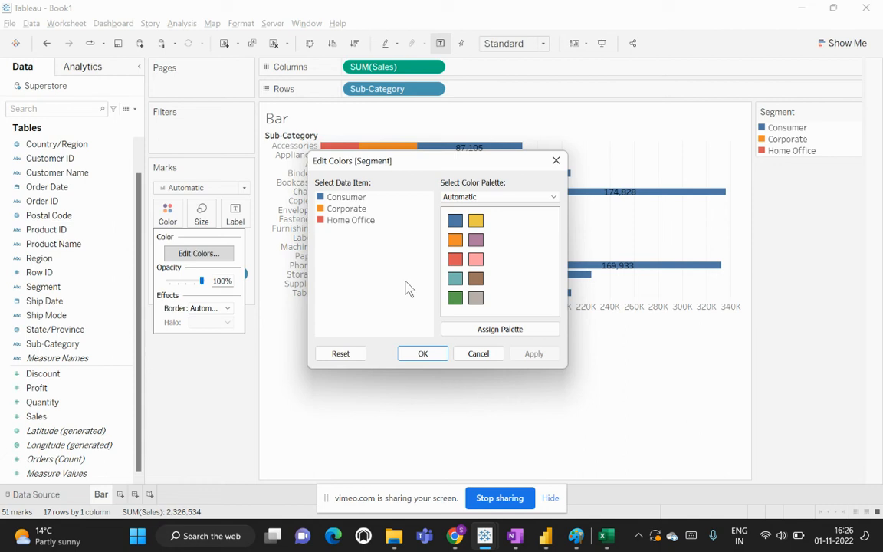
left_click(478, 353)
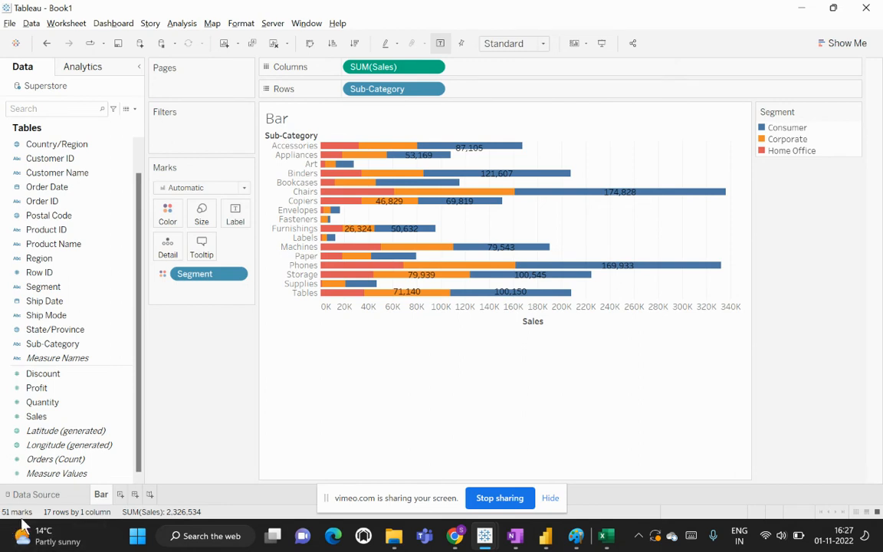
Step: Remove Segment from the bar colours to compare the marks, and colour the bars by Segment again
left_click_drag(203, 277, 9, 371)
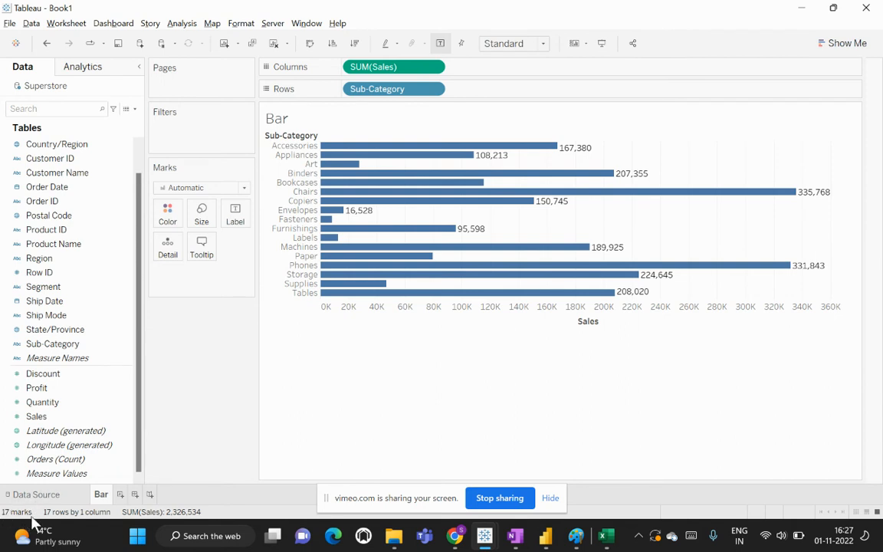
mouse_move(392, 161)
left_click_drag(61, 294, 176, 221)
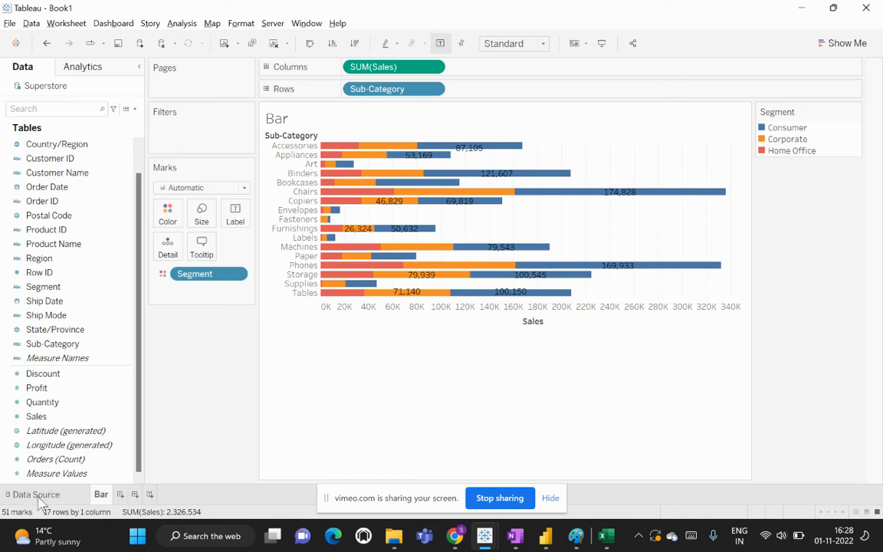
mouse_move(337, 149)
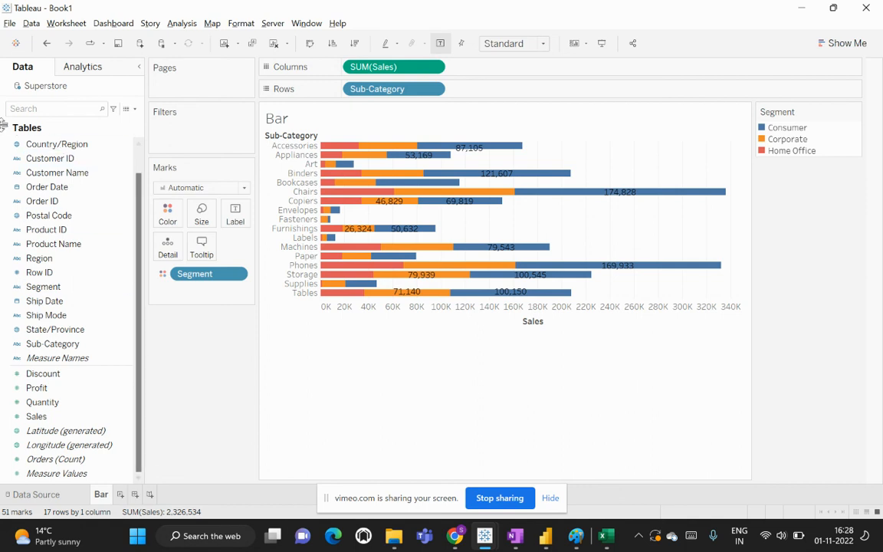
Step: Add a new dashboard and a new story to the workbook, and return to the Bar worksheet
left_click(135, 494)
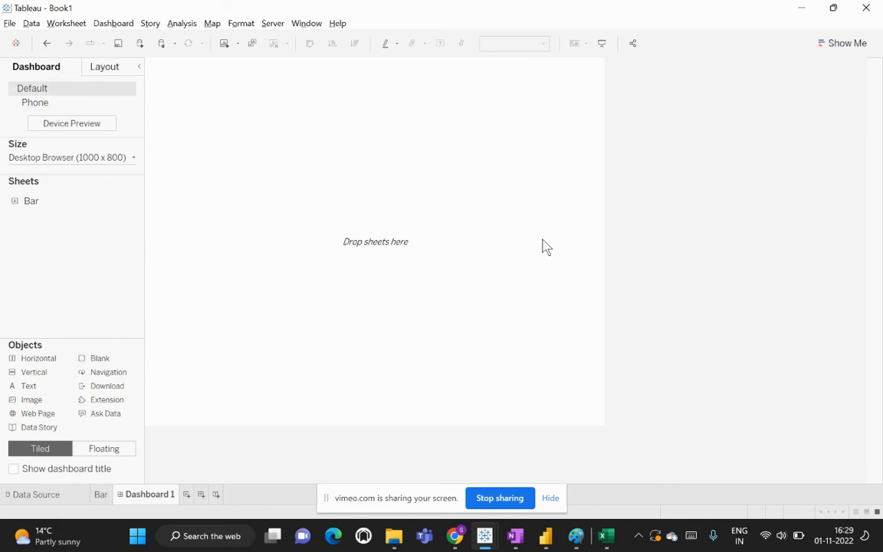
left_click(216, 494)
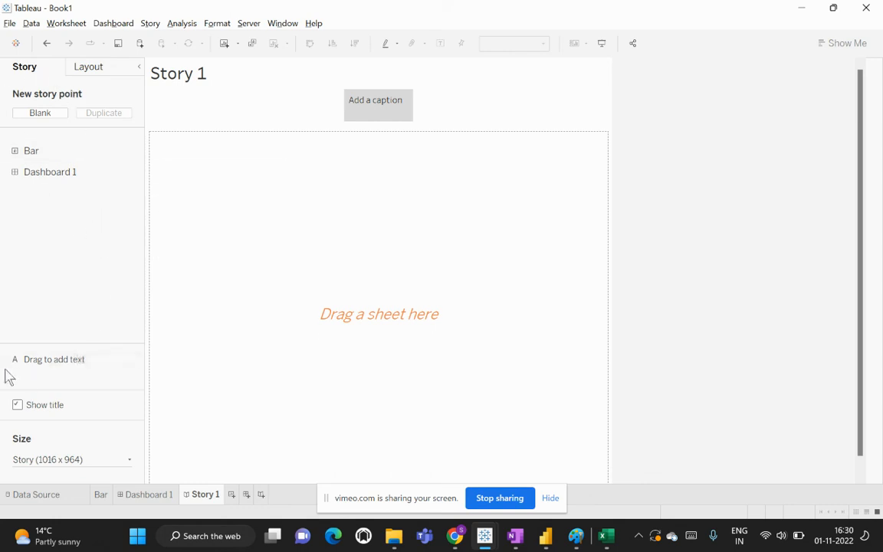
mouse_move(13, 150)
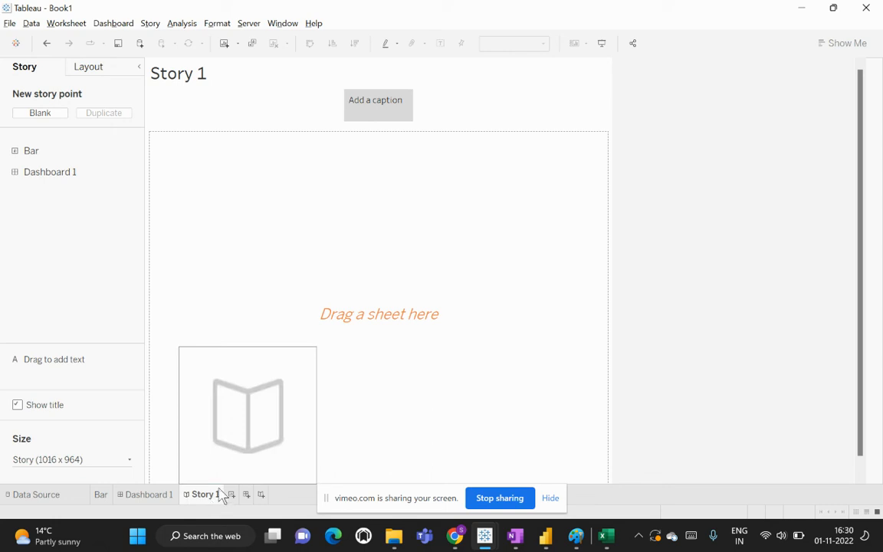
left_click(99, 495)
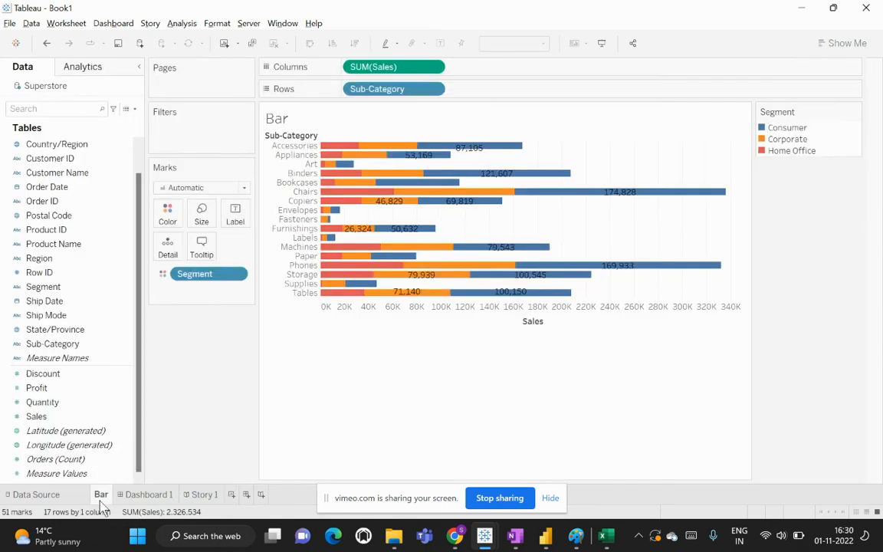
Step: Try the suggested treemap and horizontal bars chart types, and switch the view to stacked bars
left_click(846, 45)
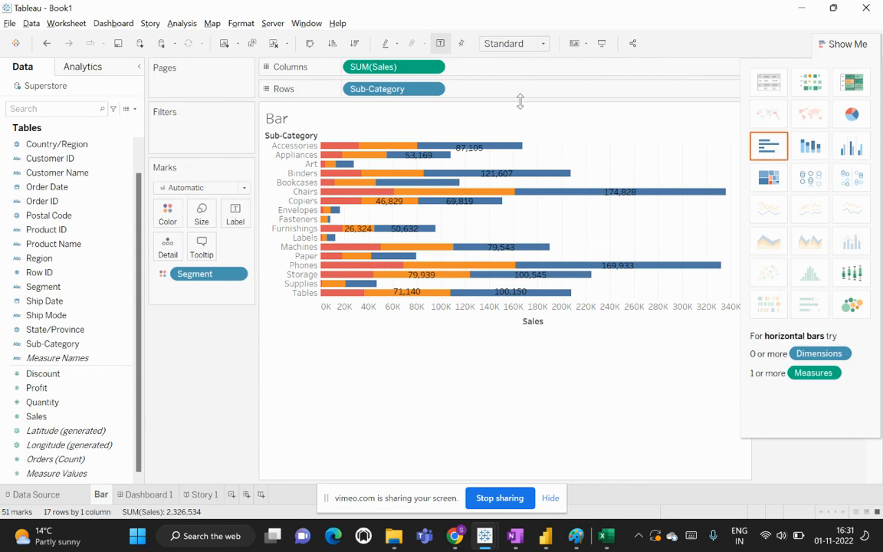
left_click(768, 178)
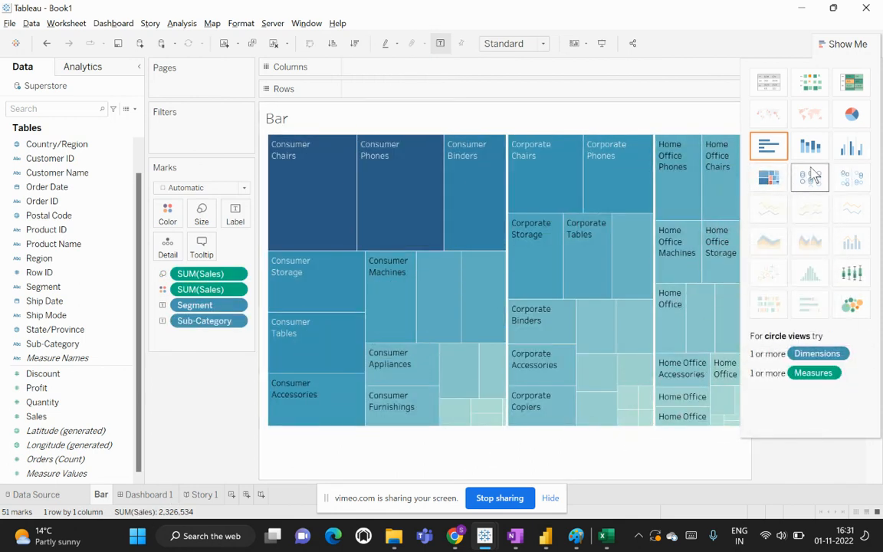
left_click(768, 147)
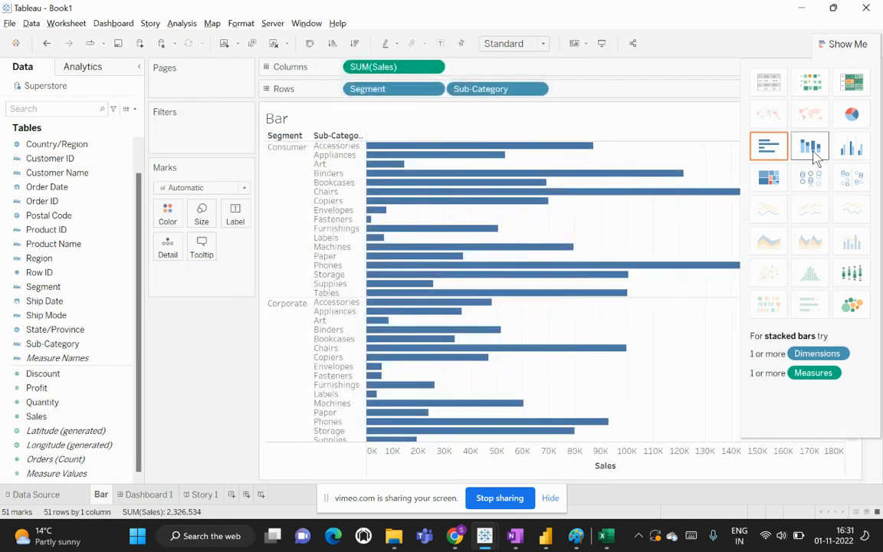
left_click(811, 146)
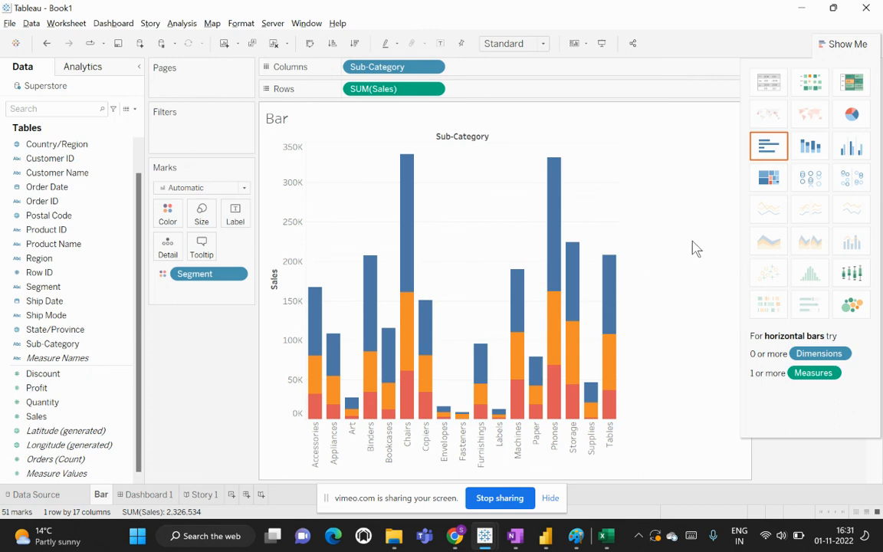
left_click(843, 43)
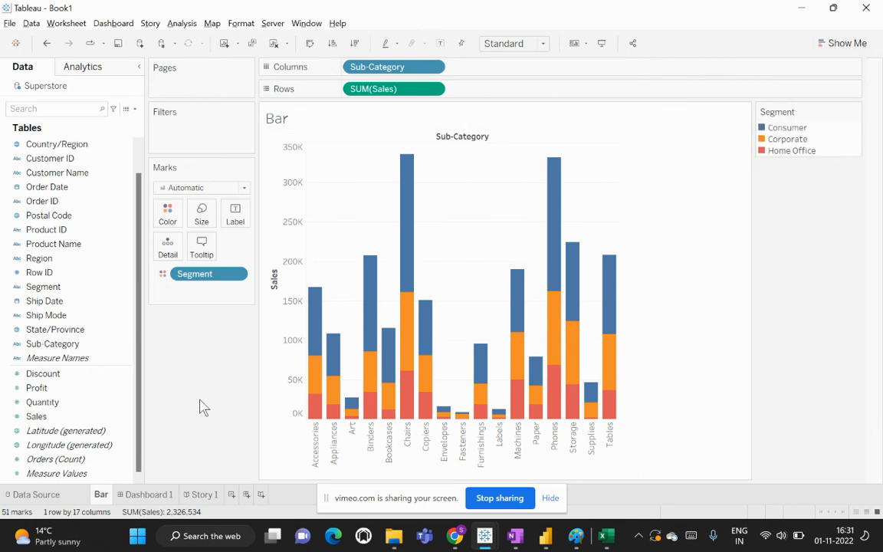
Step: Collapse the pane holding the data fields and restore it, twice
left_click(140, 67)
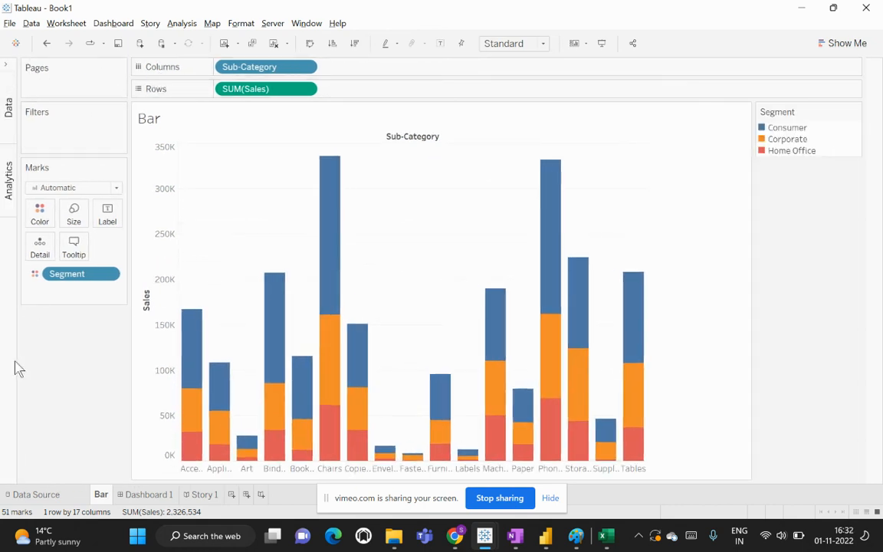
left_click(6, 69)
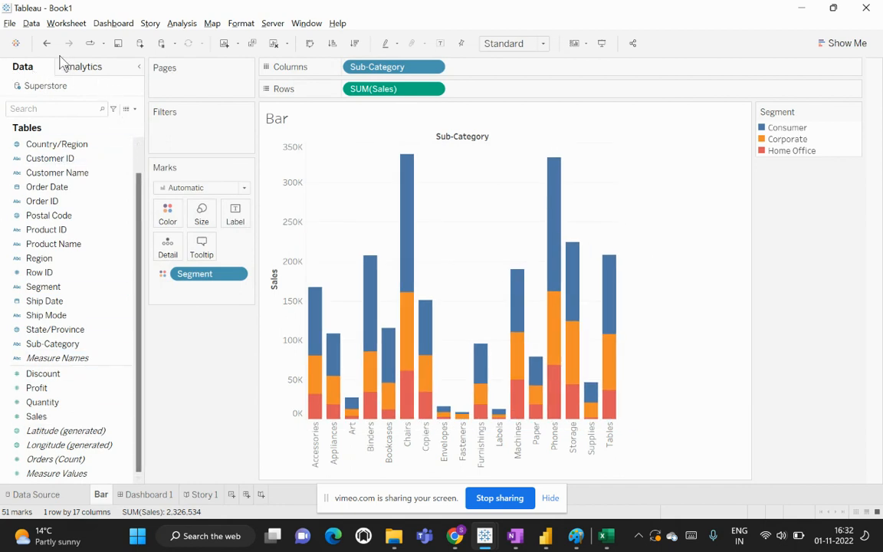
left_click(92, 405)
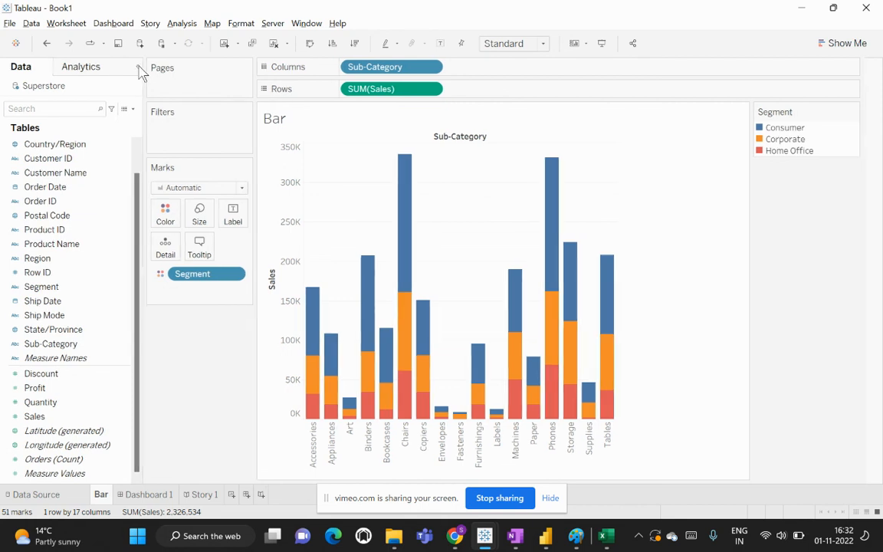
left_click(140, 68)
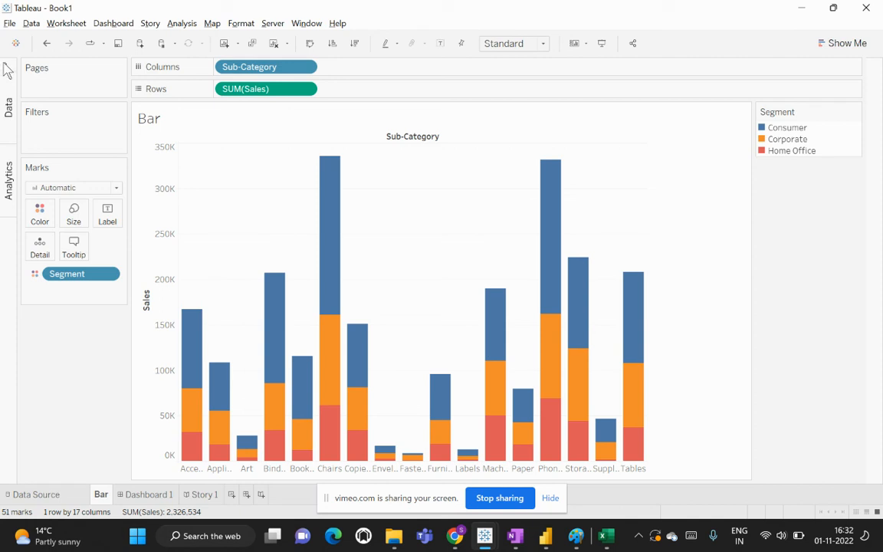
left_click(9, 71)
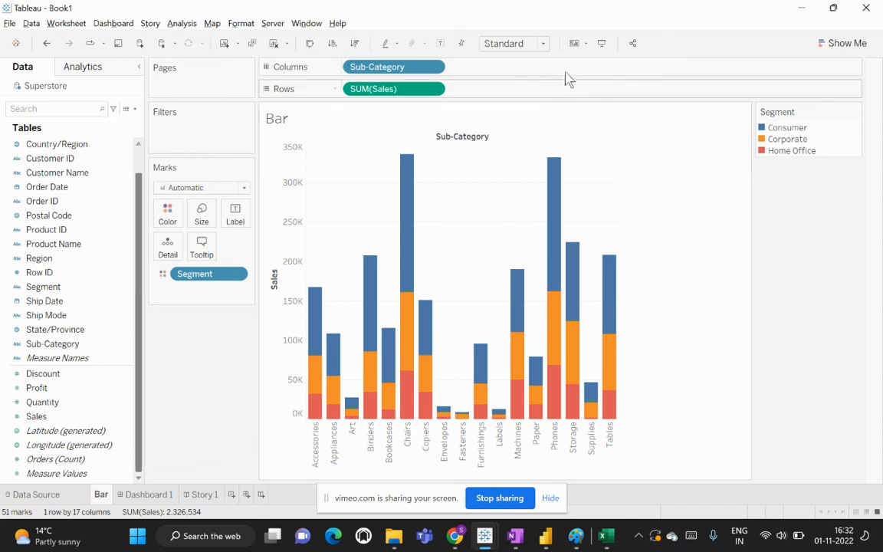
Step: View the stacked bar chart in presentation mode and return to the worksheet
left_click(602, 46)
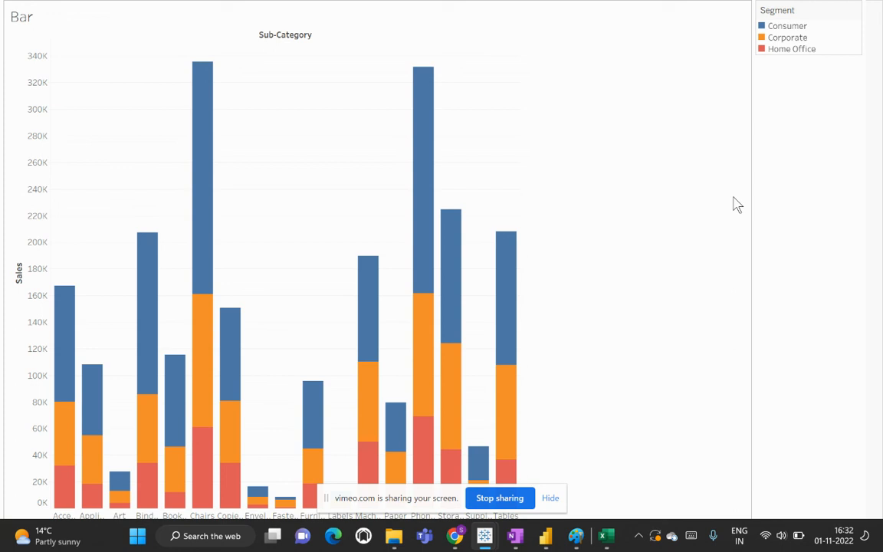
key("Escape")
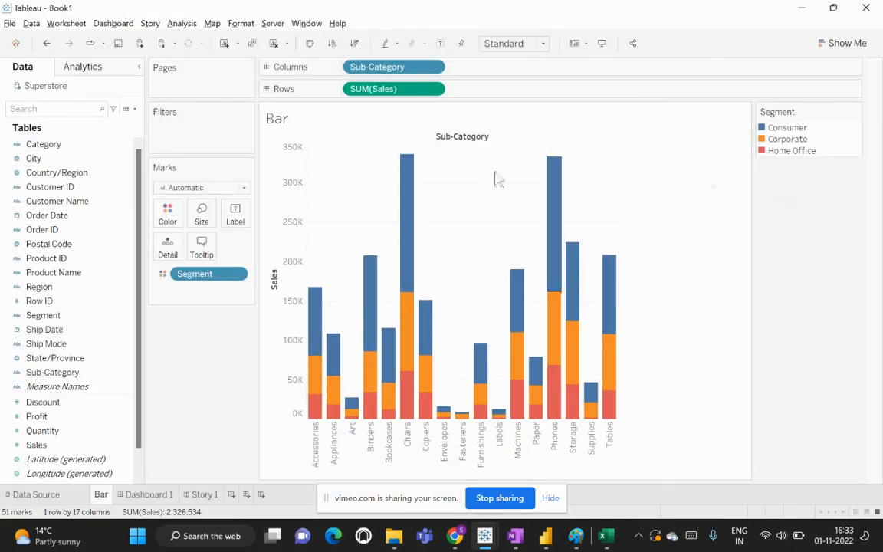